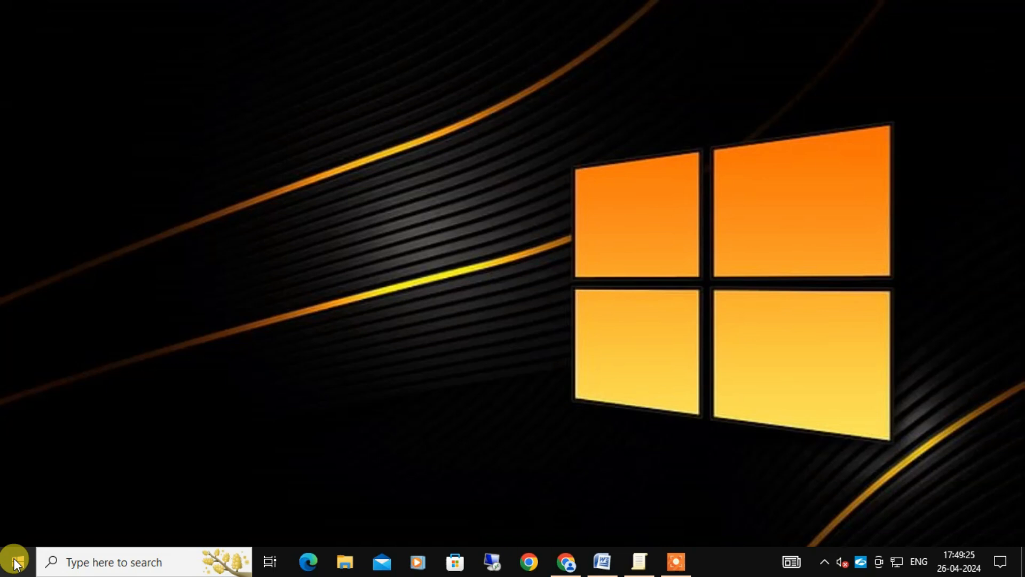
Step: Check the Start menu's current power options, then return to Local Group Policy Editor
{"action": "left_click", "coordinate": [16, 563]}
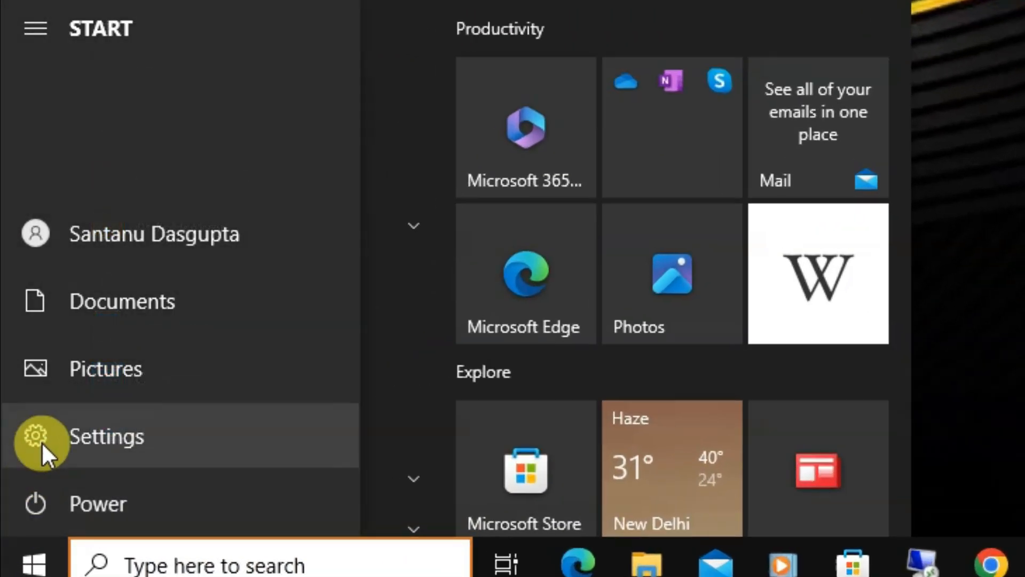
{"action": "left_click", "coordinate": [59, 502]}
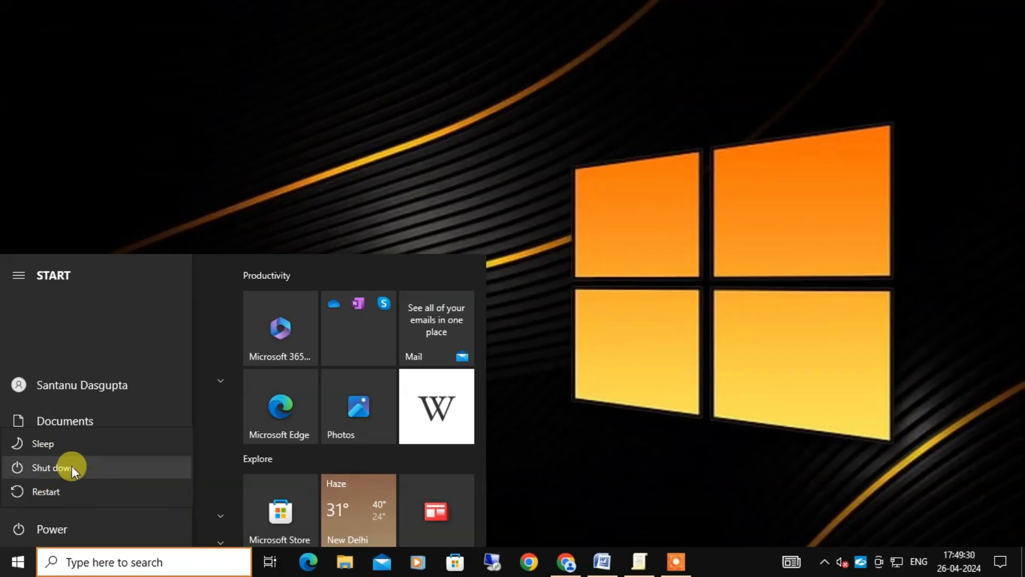
{"action": "left_click", "coordinate": [618, 440]}
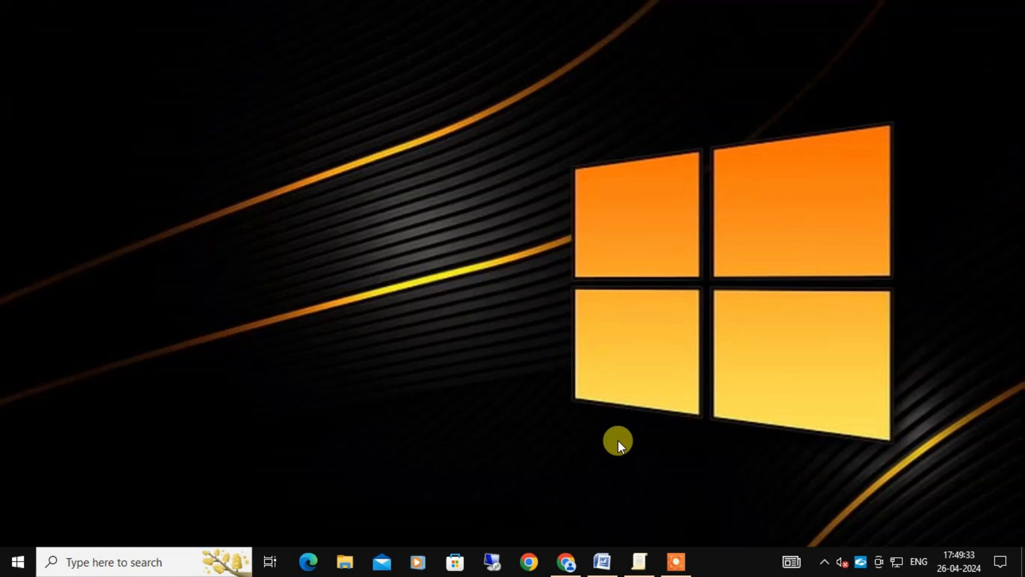
{"action": "left_click", "coordinate": [639, 561]}
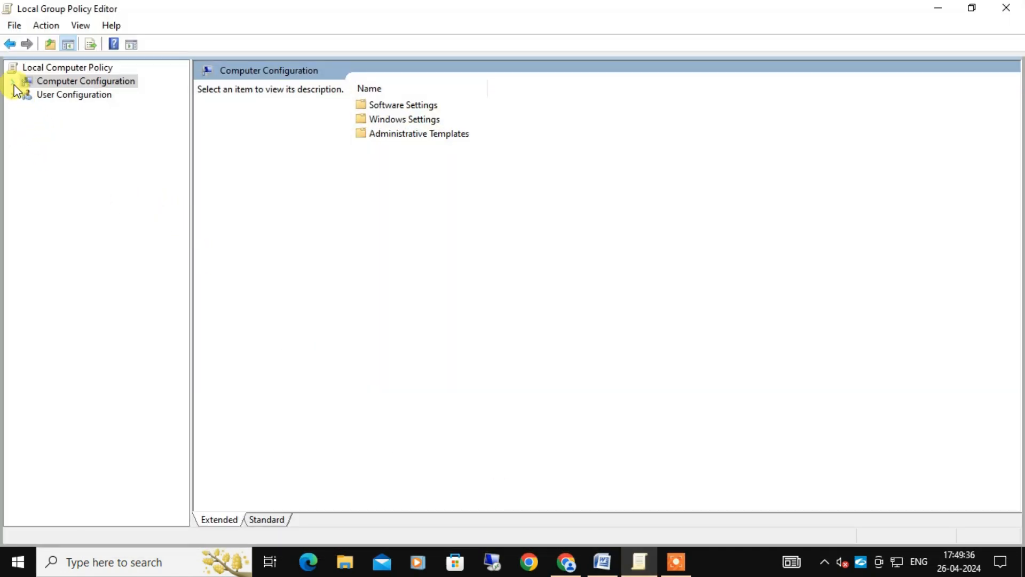
Step: Navigate Computer Configuration > Administrative Templates > Start Menu and Taskbar to the Shut Down/Restart/Sleep/Hibernate removal policy
{"action": "left_click", "coordinate": [13, 82]}
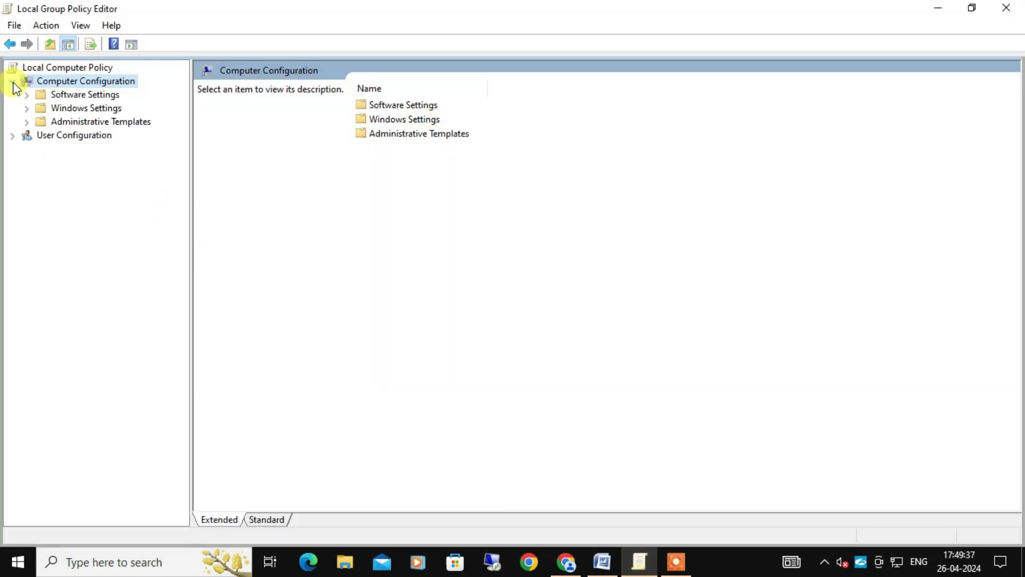
{"action": "left_click", "coordinate": [27, 122]}
{"action": "left_click", "coordinate": [83, 190]}
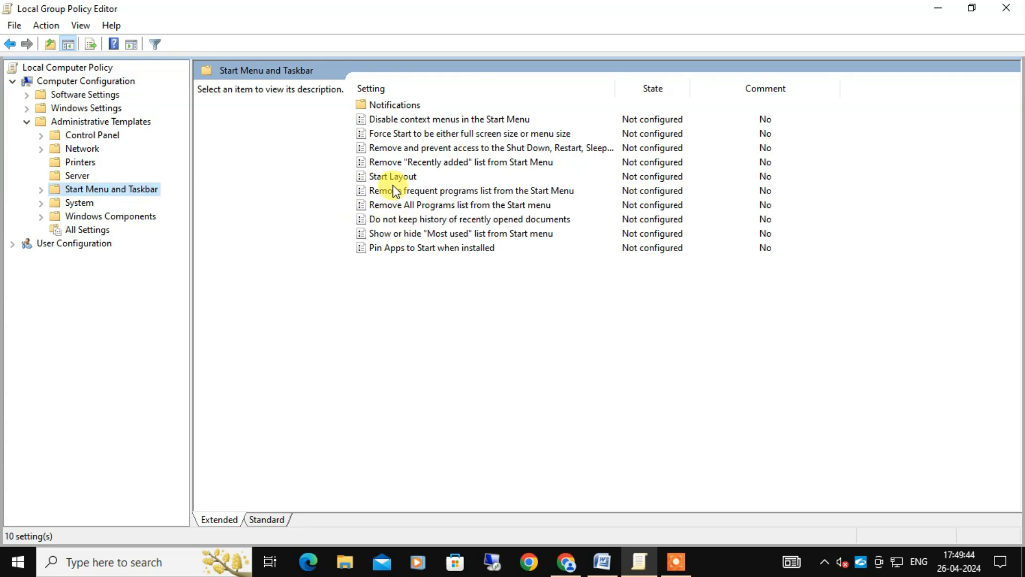
{"action": "left_click", "coordinate": [442, 147]}
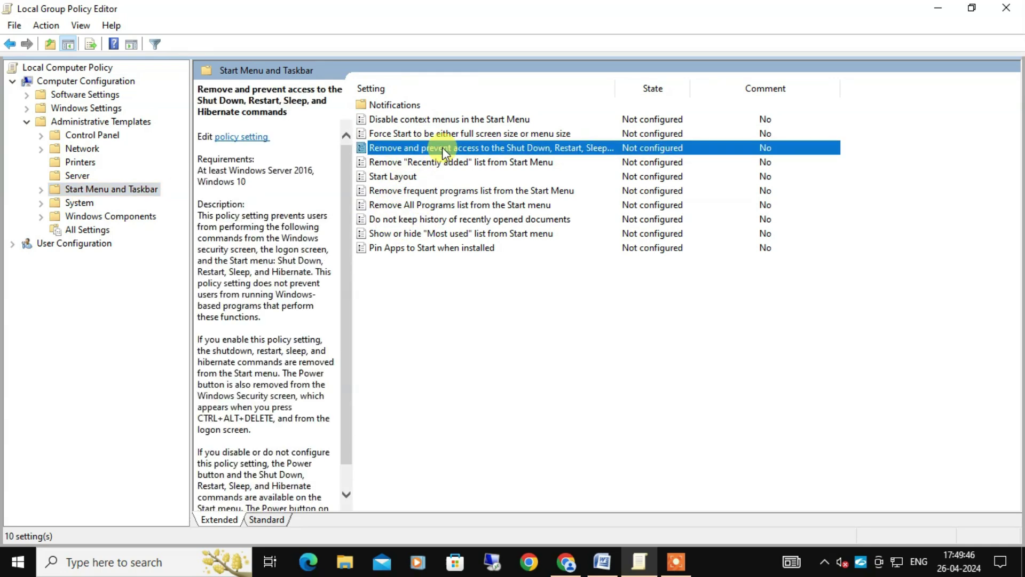
Step: Enable the Shut Down, Restart, Sleep and Hibernate removal policy and confirm Start shows no power options
{"action": "double_click", "coordinate": [506, 147]}
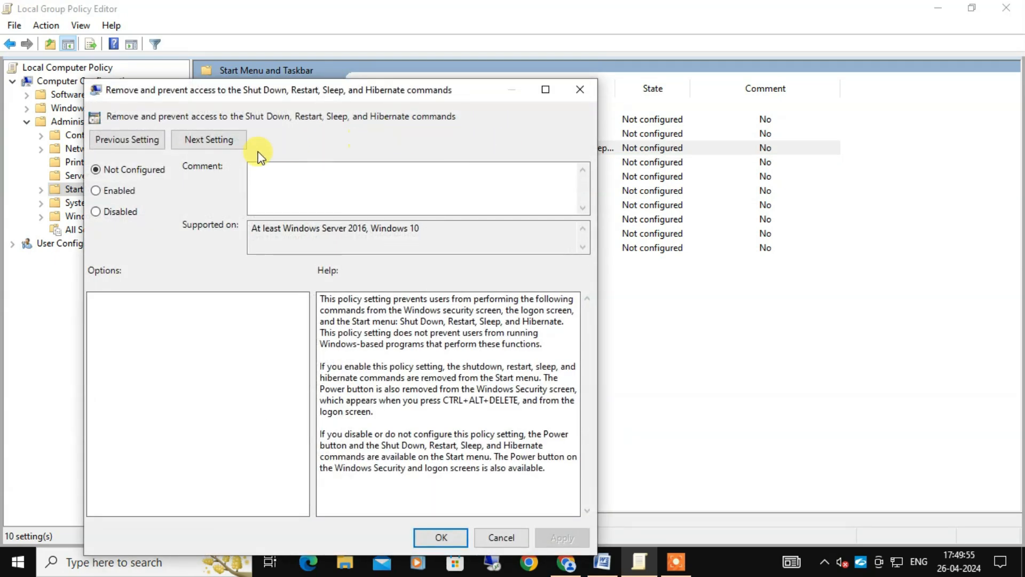
{"action": "left_click", "coordinate": [96, 191]}
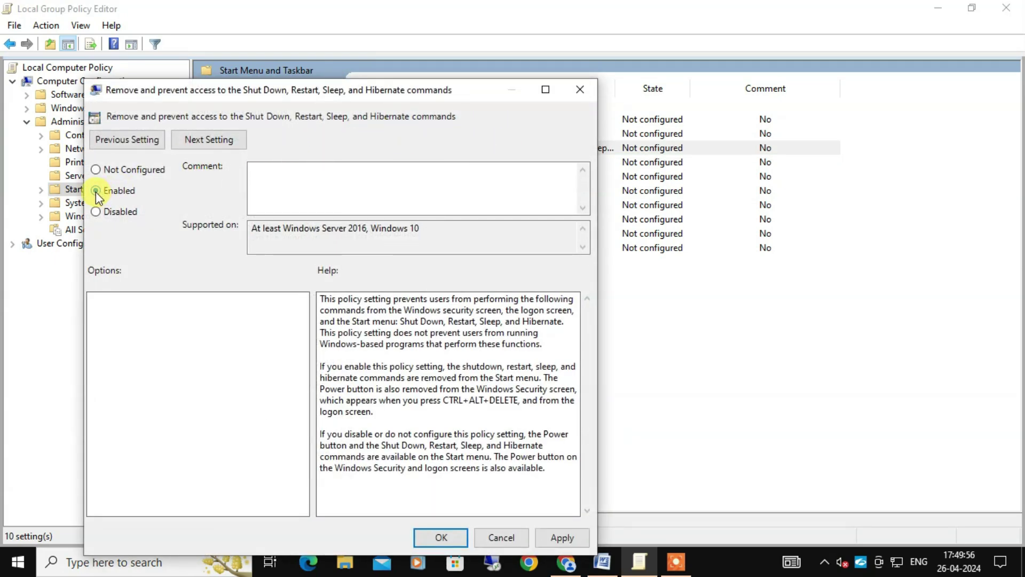
{"action": "left_click", "coordinate": [562, 537]}
{"action": "left_click", "coordinate": [439, 538]}
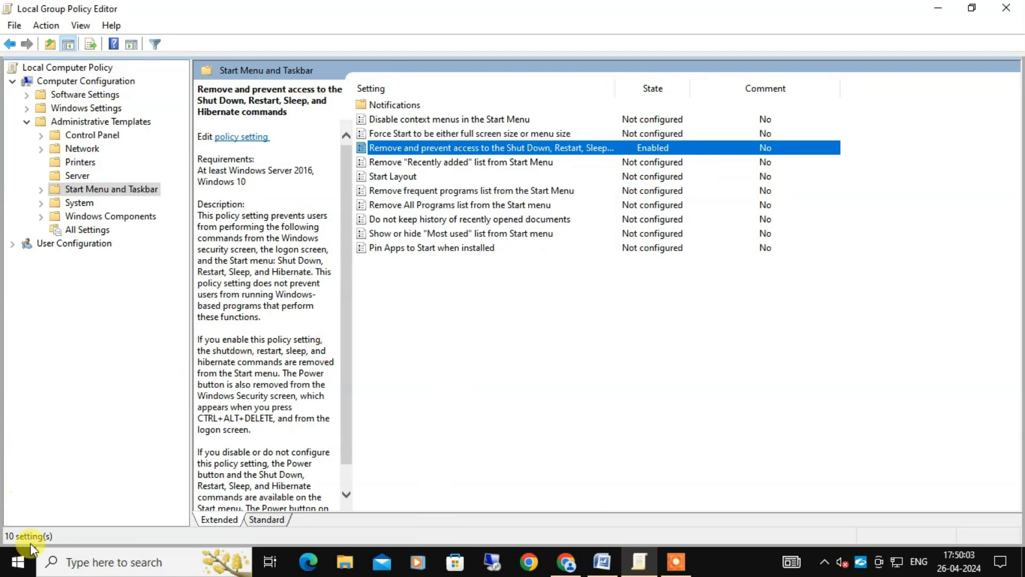
{"action": "left_click", "coordinate": [22, 565]}
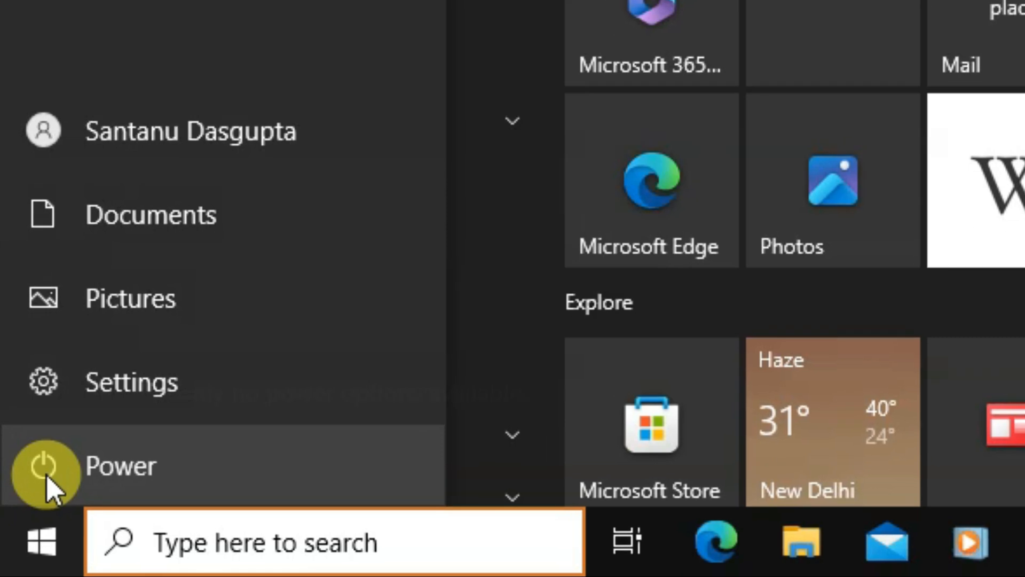
{"action": "left_click", "coordinate": [21, 536]}
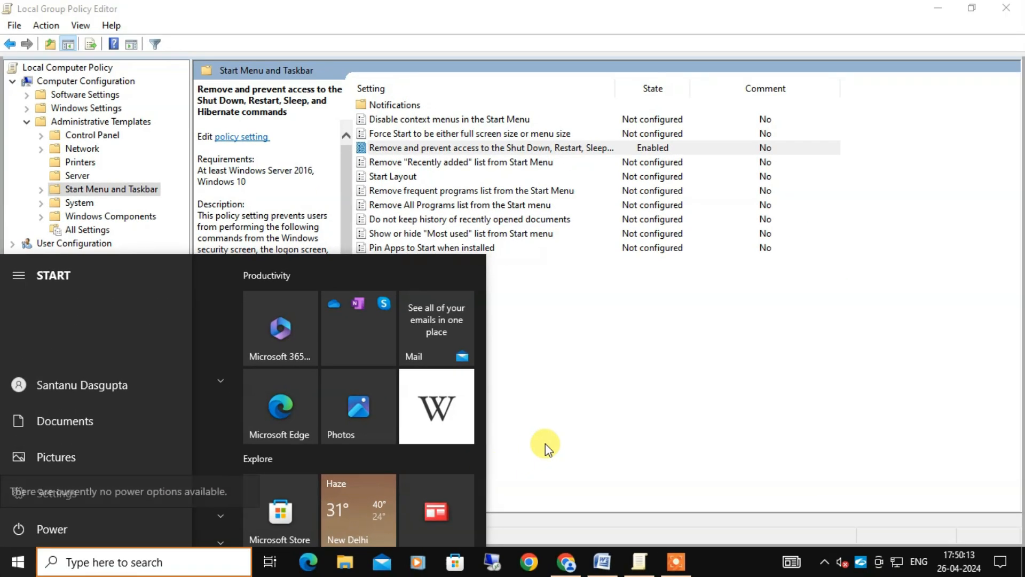
Step: Revert the shutdown-removal policy to Not Configured and apply it
{"action": "left_click", "coordinate": [545, 419]}
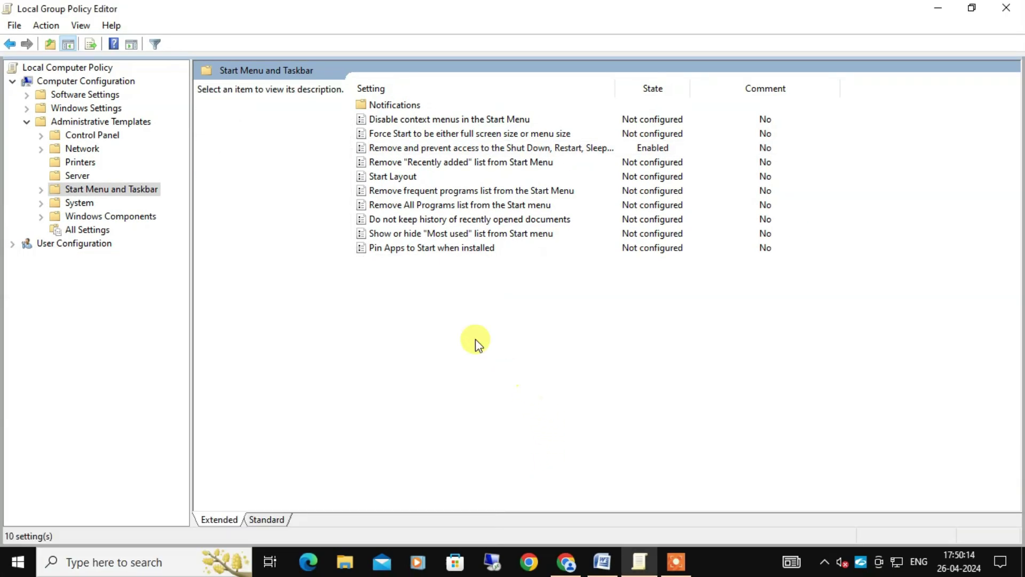
{"action": "left_click", "coordinate": [442, 150]}
{"action": "double_click", "coordinate": [443, 150]}
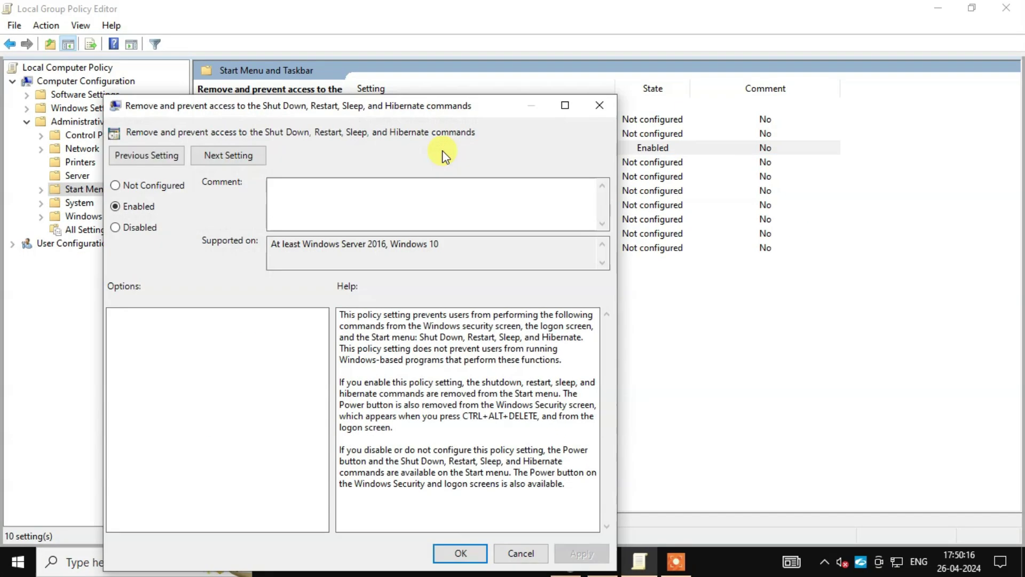
{"action": "left_click", "coordinate": [114, 185]}
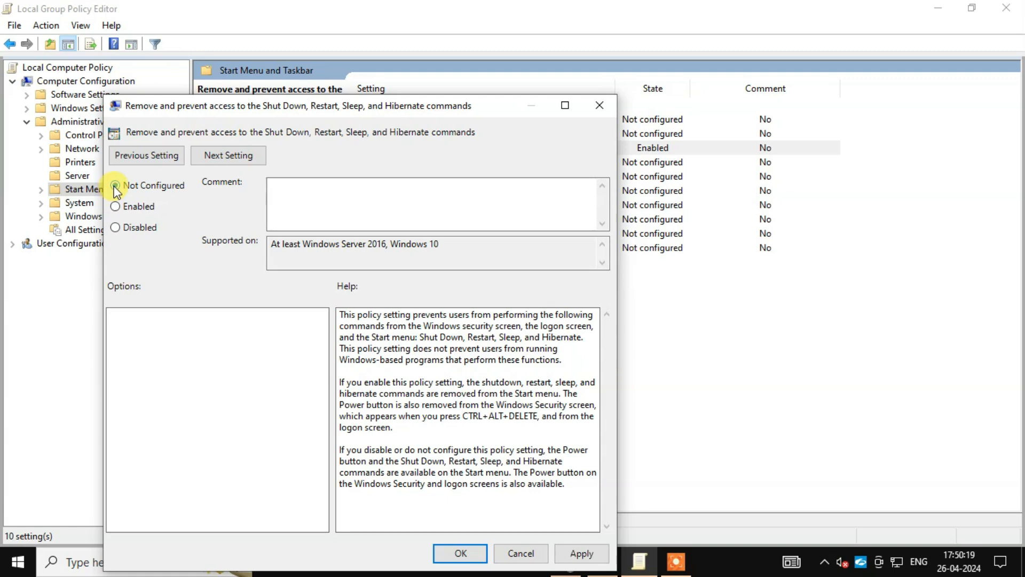
{"action": "left_click", "coordinate": [577, 554]}
{"action": "left_click", "coordinate": [473, 551]}
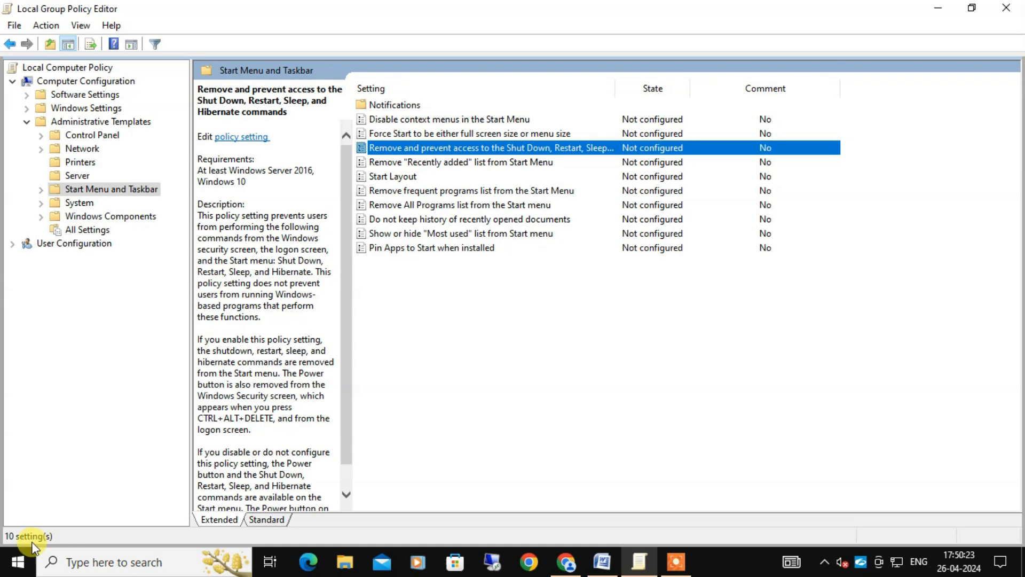
Step: Verify in Start that Sleep, Shut down and Restart are available again
{"action": "left_click", "coordinate": [18, 560]}
{"action": "left_click", "coordinate": [19, 528]}
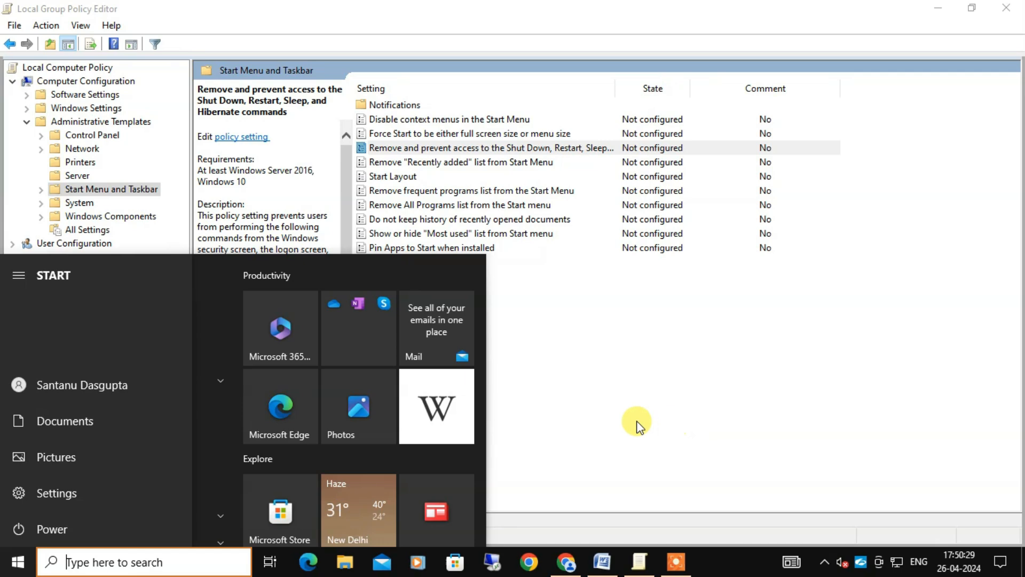
{"action": "left_click", "coordinate": [637, 425]}
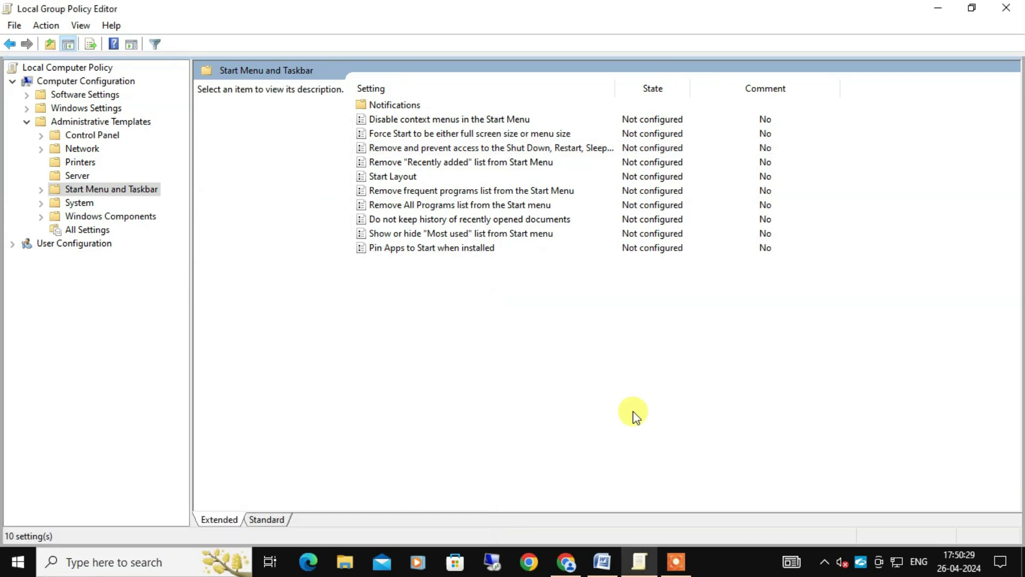
Step: Close Group Policy Editor and launch regedit from the Run dialog, accepting the UAC prompt
{"action": "left_click", "coordinate": [1011, 10]}
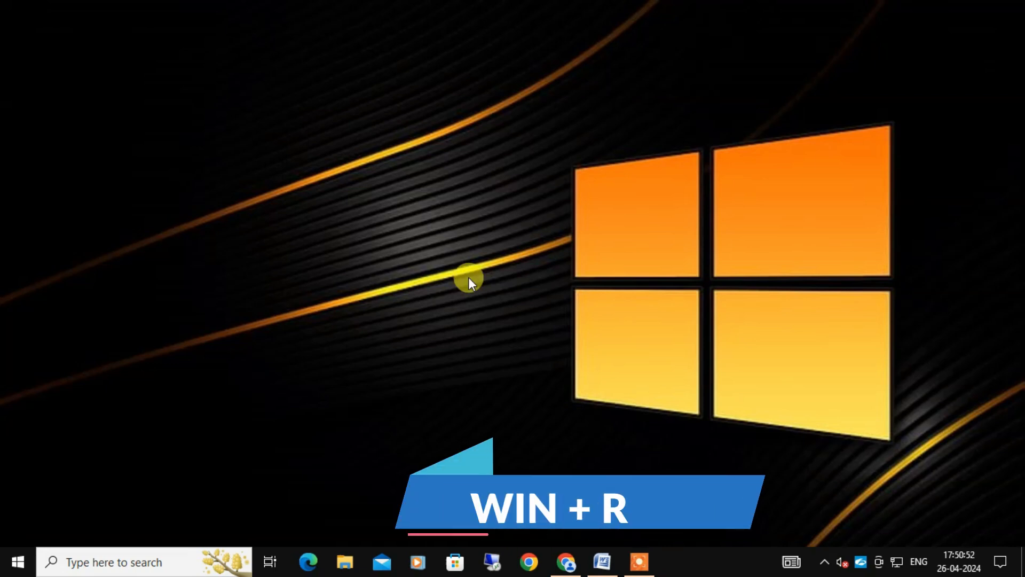
{"action": "key", "text": "super+r"}
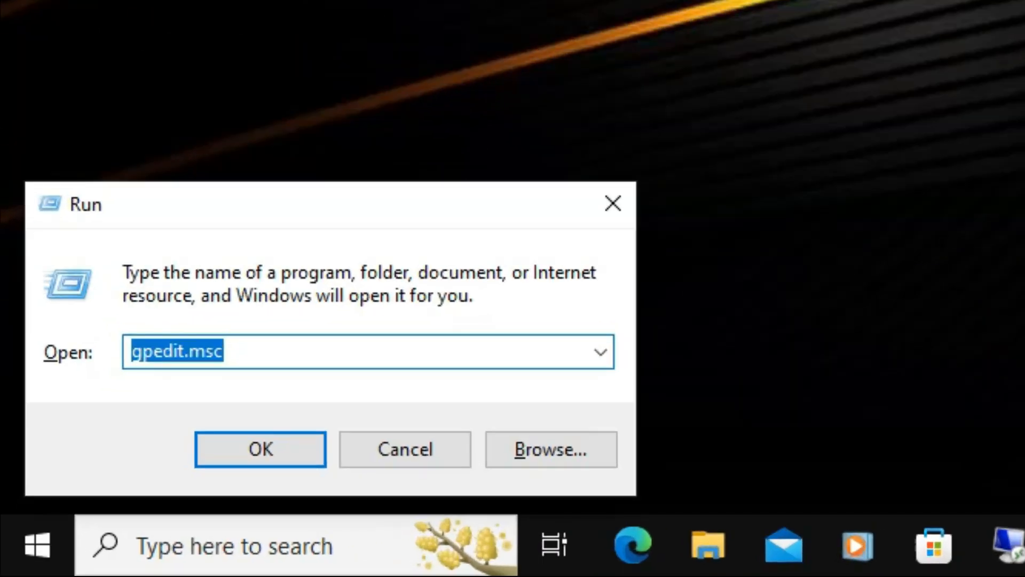
{"action": "type", "text": "reg"}
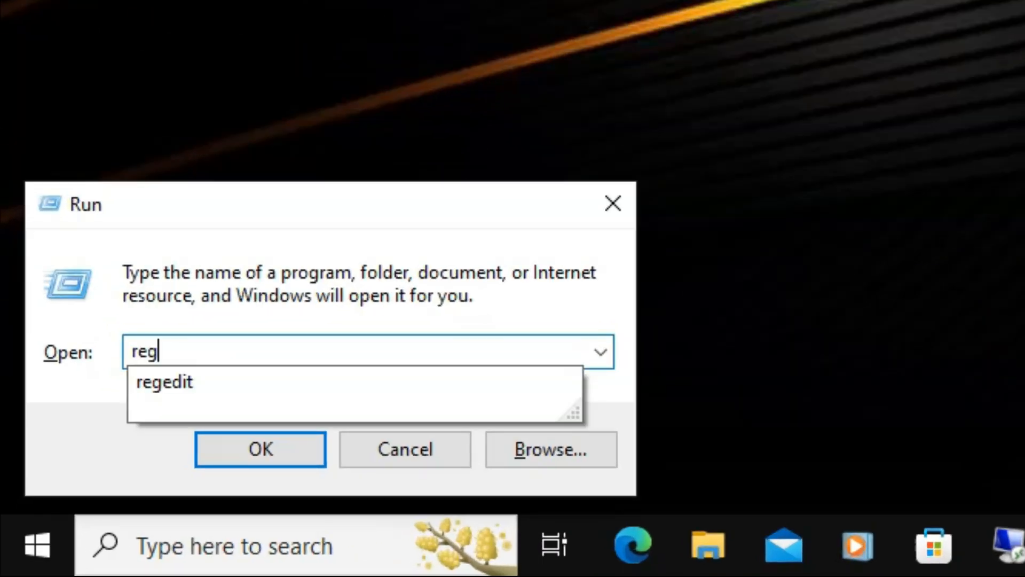
{"action": "type", "text": "edit"}
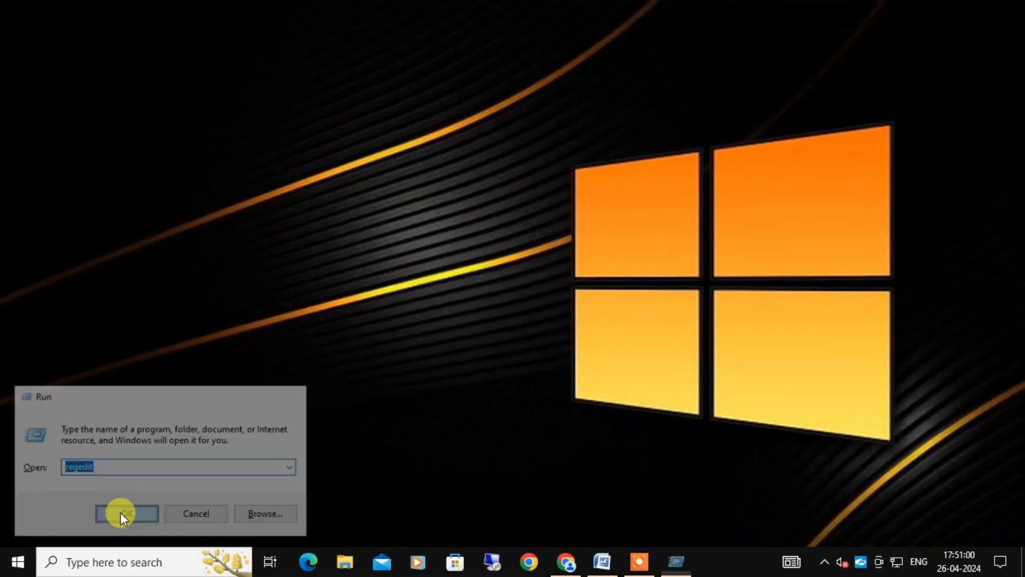
{"action": "left_click", "coordinate": [121, 512]}
{"action": "left_click", "coordinate": [460, 375]}
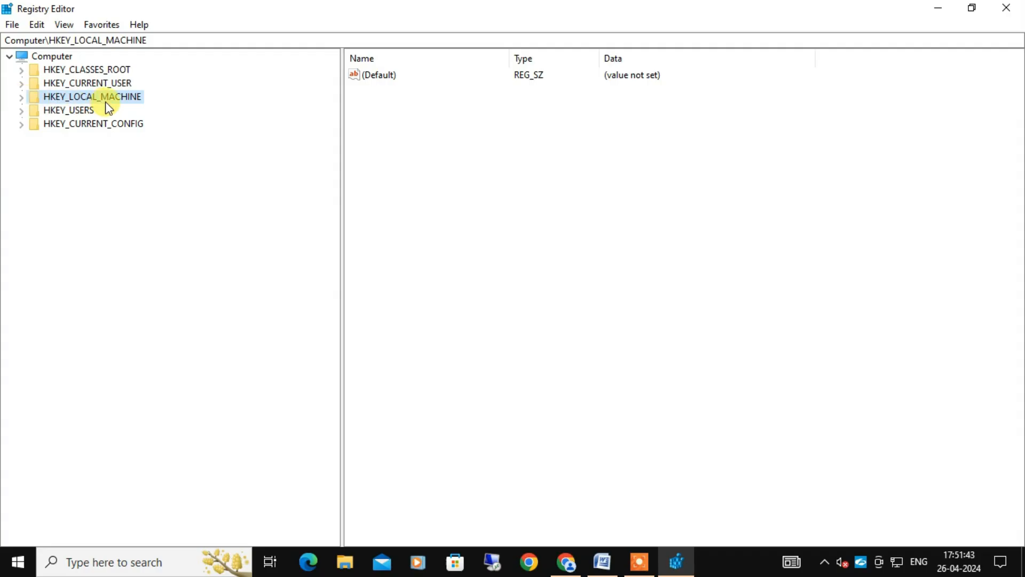
Step: Expand HKEY_LOCAL_MACHINE\SOFTWARE\Microsoft\PolicyManager\default in the registry tree
{"action": "left_click", "coordinate": [21, 98]}
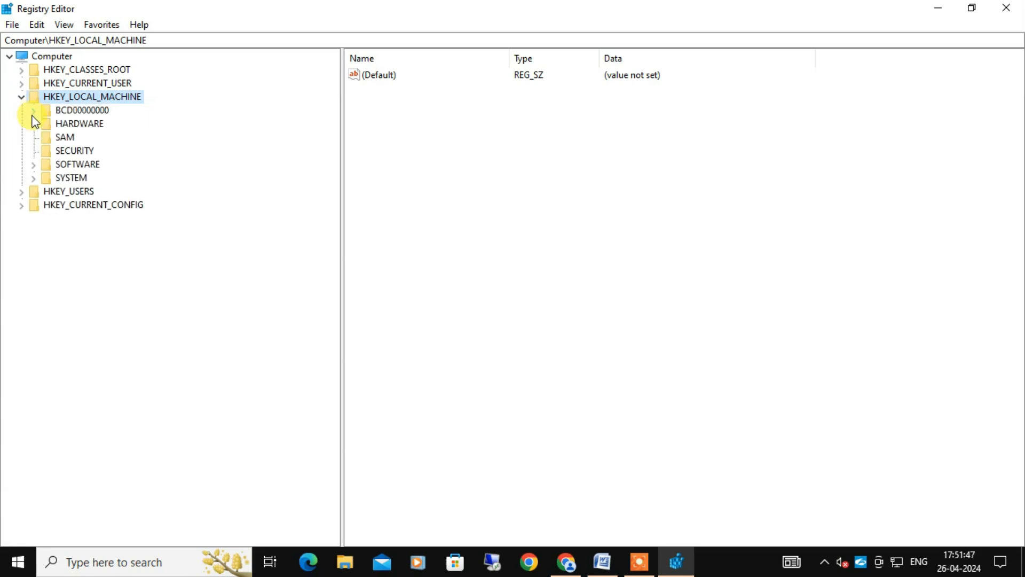
{"action": "left_click", "coordinate": [34, 165]}
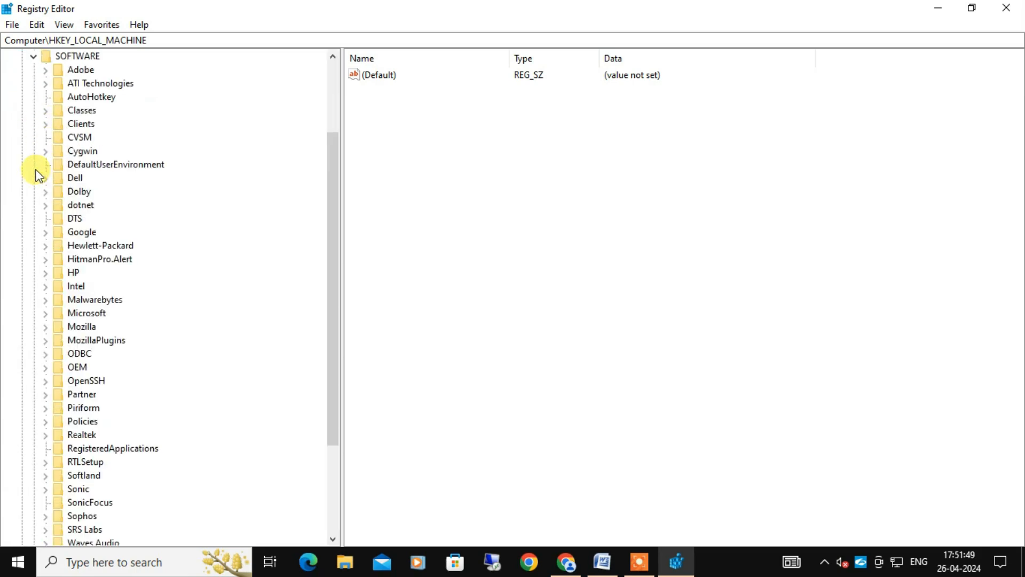
{"action": "scroll", "coordinate": [81, 212], "scroll_direction": "down", "scroll_amount": 1}
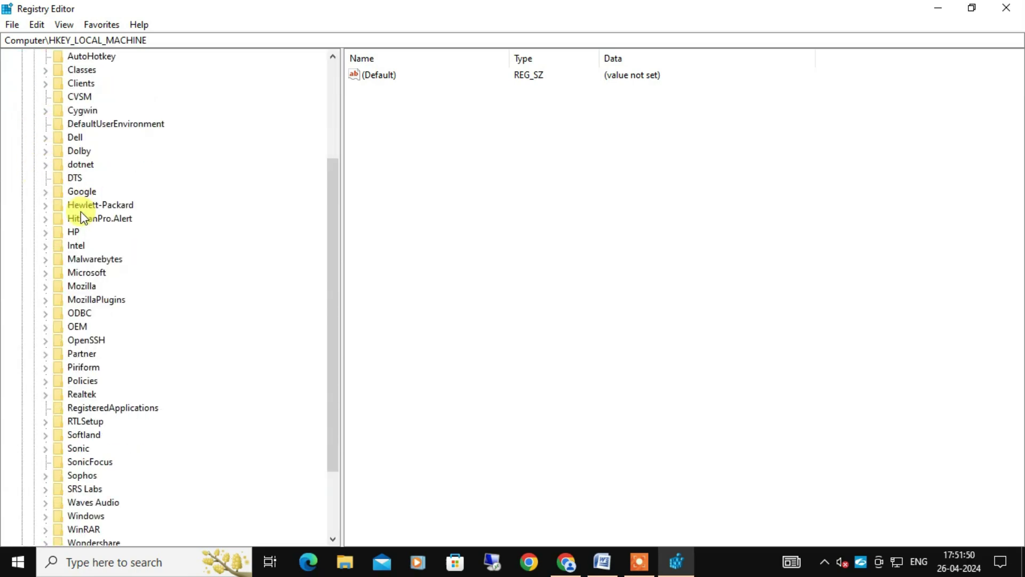
{"action": "left_click", "coordinate": [46, 274]}
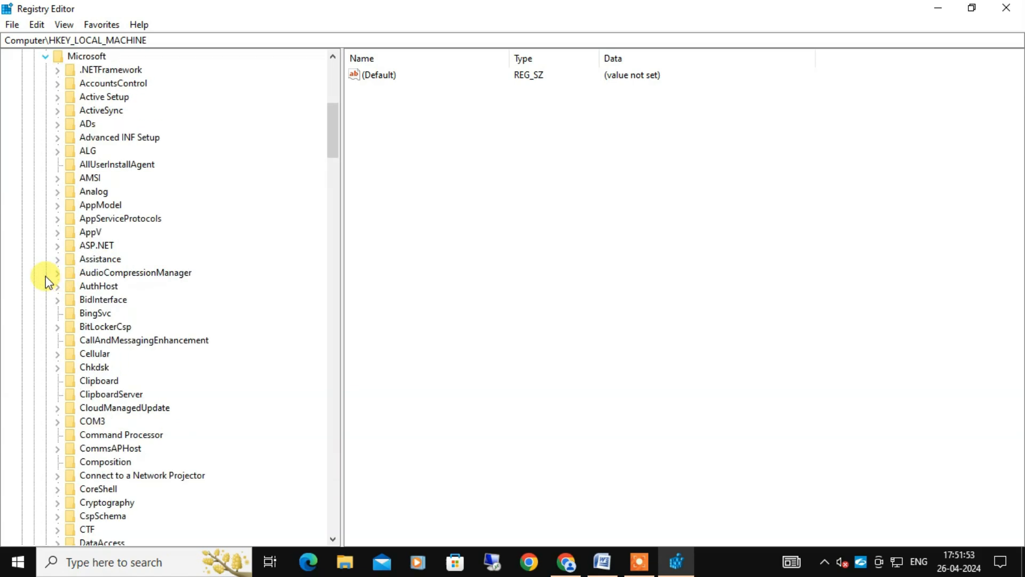
{"action": "scroll", "coordinate": [105, 259], "scroll_direction": "down", "scroll_amount": 10}
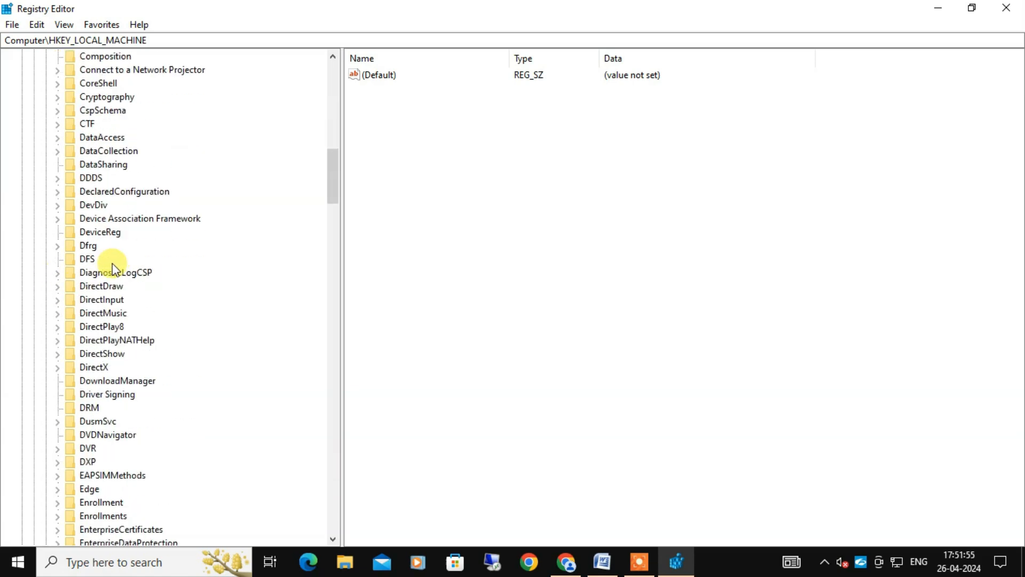
{"action": "scroll", "coordinate": [118, 262], "scroll_direction": "down", "scroll_amount": 11}
{"action": "scroll", "coordinate": [108, 266], "scroll_direction": "down", "scroll_amount": 20}
{"action": "scroll", "coordinate": [108, 265], "scroll_direction": "up", "scroll_amount": 2}
{"action": "scroll", "coordinate": [96, 193], "scroll_direction": "up", "scroll_amount": 5}
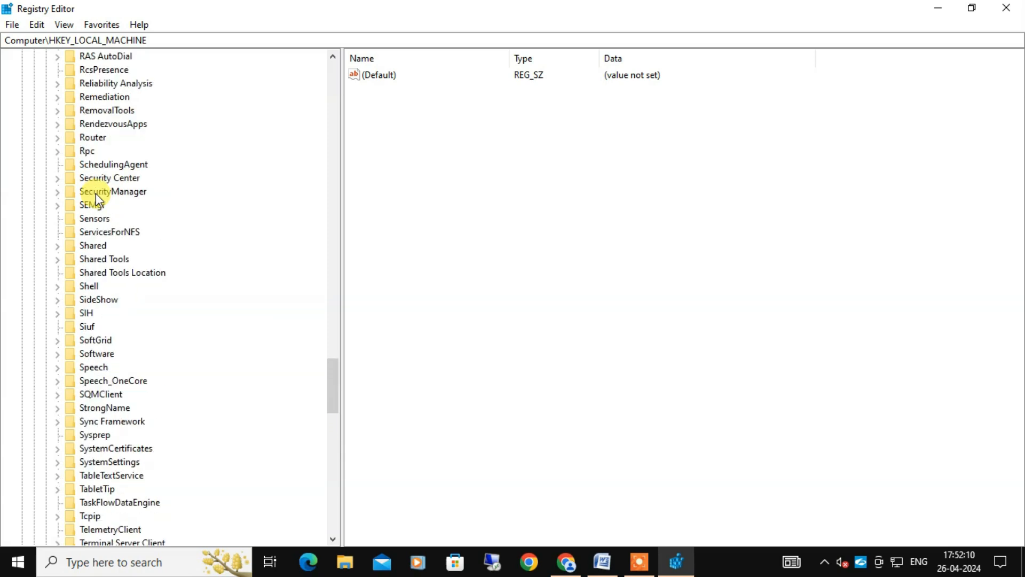
{"action": "scroll", "coordinate": [93, 189], "scroll_direction": "up", "scroll_amount": 5}
{"action": "scroll", "coordinate": [93, 186], "scroll_direction": "up", "scroll_amount": 4}
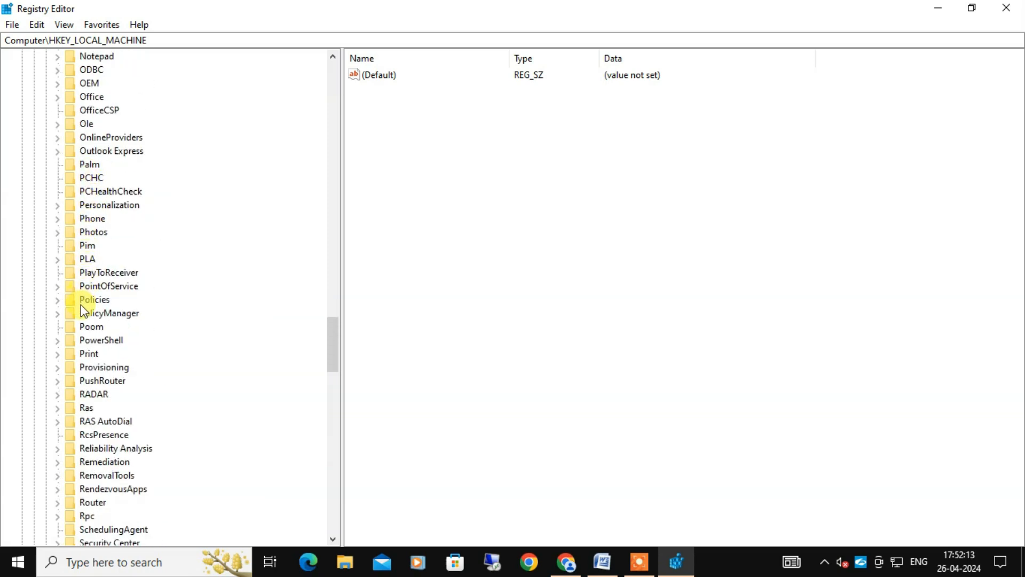
{"action": "left_click", "coordinate": [57, 313]}
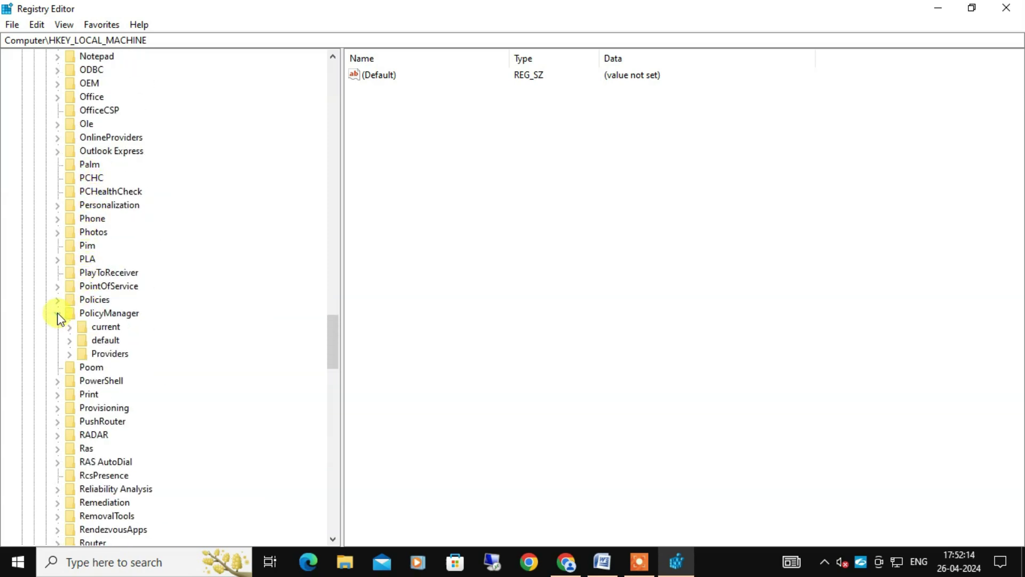
{"action": "left_click", "coordinate": [70, 342]}
{"action": "scroll", "coordinate": [120, 300], "scroll_direction": "down", "scroll_amount": 3}
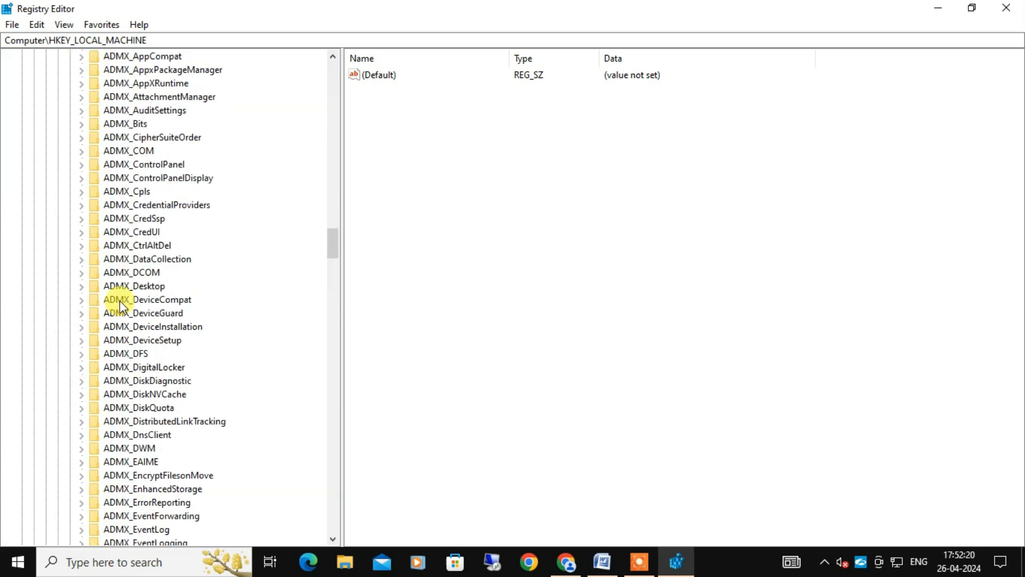
{"action": "scroll", "coordinate": [120, 300], "scroll_direction": "down", "scroll_amount": 1}
Step: Jump to and expand the Start key, listing HideShutDown, HideRestart, HideSleep and HidePowerButton
{"action": "left_click", "coordinate": [119, 301]}
{"action": "type", "text": "st"}
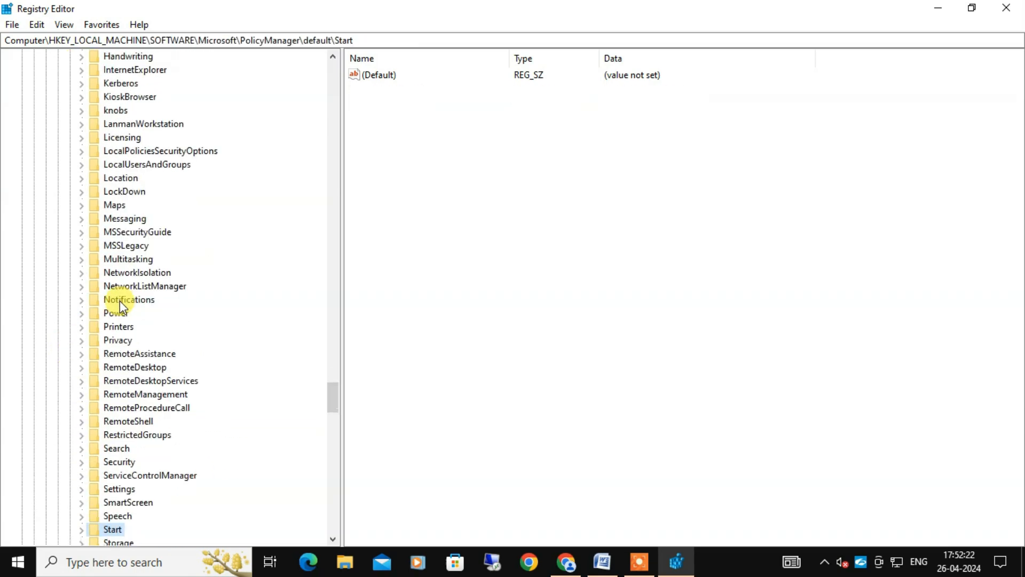
{"action": "scroll", "coordinate": [119, 300], "scroll_direction": "down", "scroll_amount": 7}
{"action": "scroll", "coordinate": [153, 269], "scroll_direction": "down", "scroll_amount": 1}
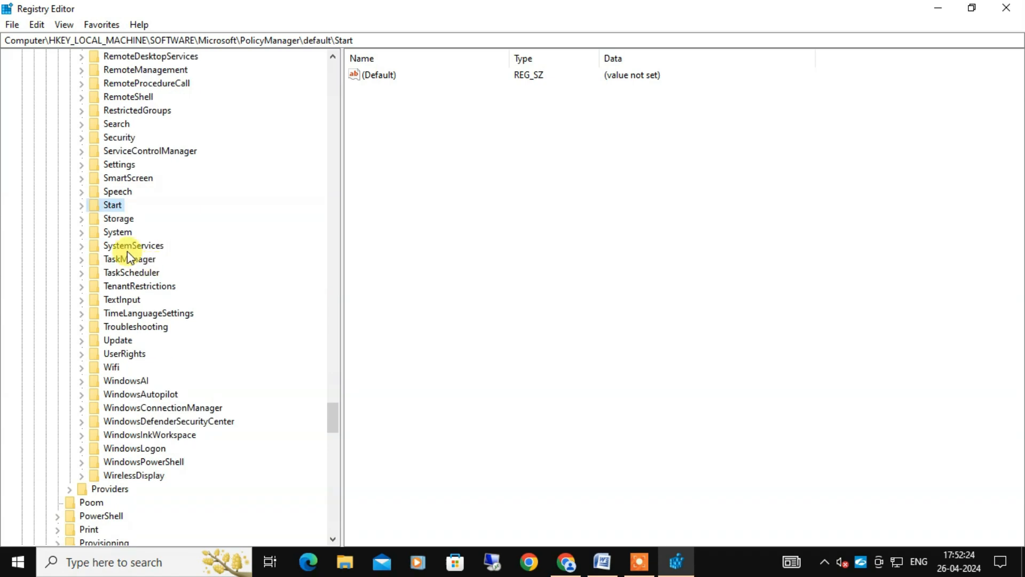
{"action": "left_click", "coordinate": [80, 205]}
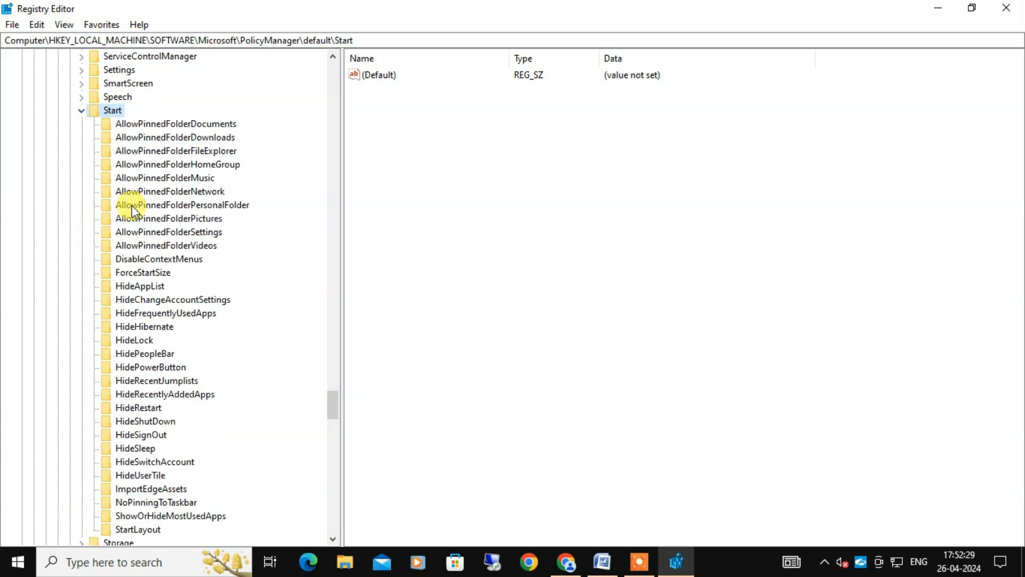
{"action": "left_click", "coordinate": [363, 38]}
{"action": "left_click_drag", "start_coordinate": [363, 38], "coordinate": [16, 39]}
{"action": "left_click", "coordinate": [464, 192]}
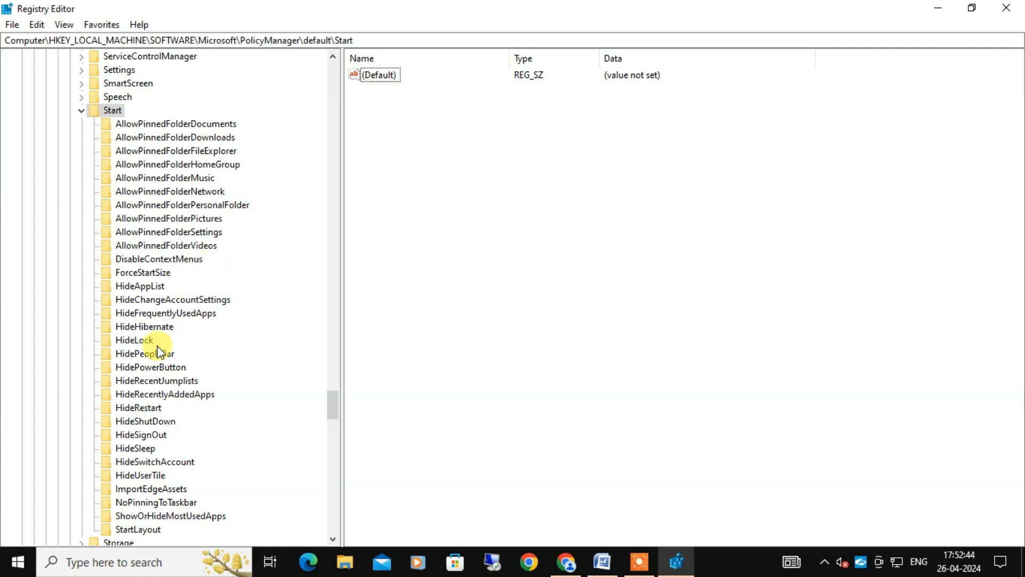
Step: Set the HideShutDown key's value entry to 1
{"action": "left_click", "coordinate": [147, 426]}
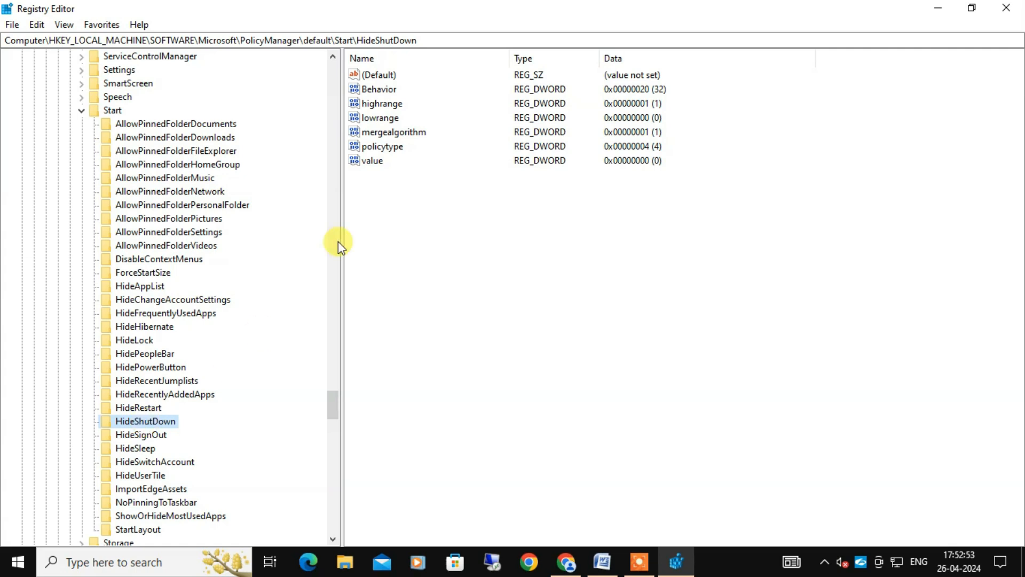
{"action": "double_click", "coordinate": [371, 161]}
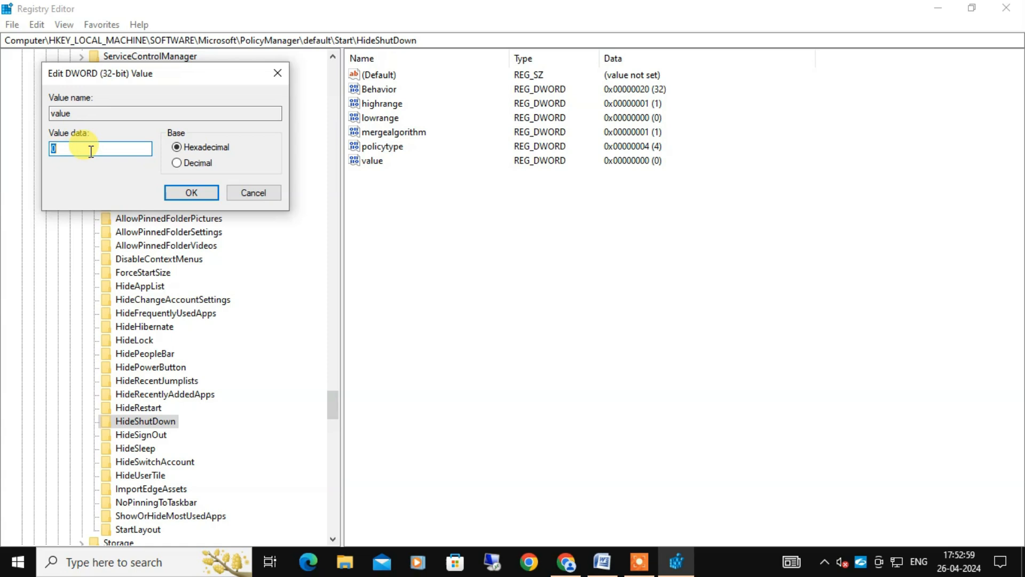
{"action": "type", "text": "1"}
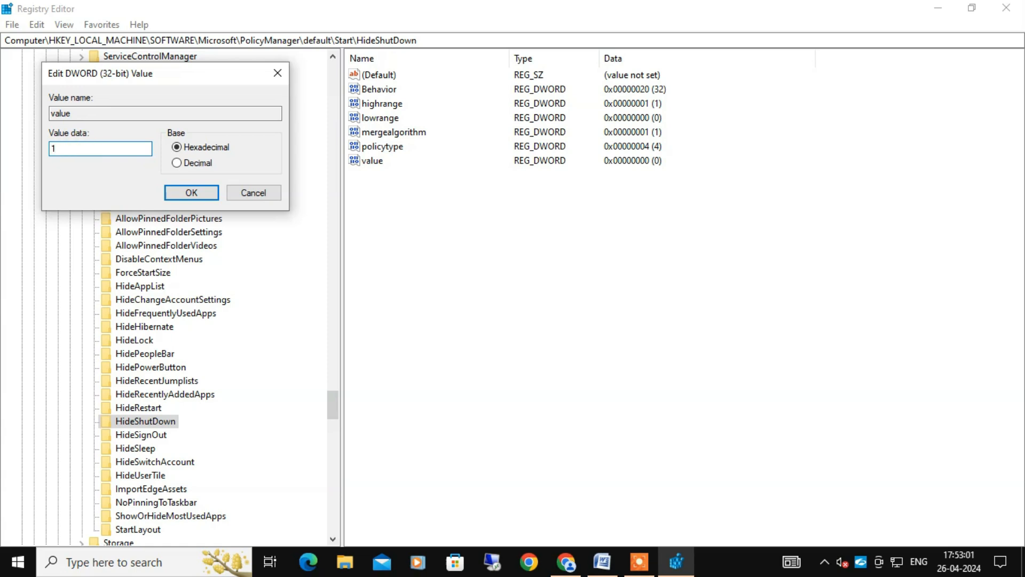
{"action": "left_click", "coordinate": [190, 192]}
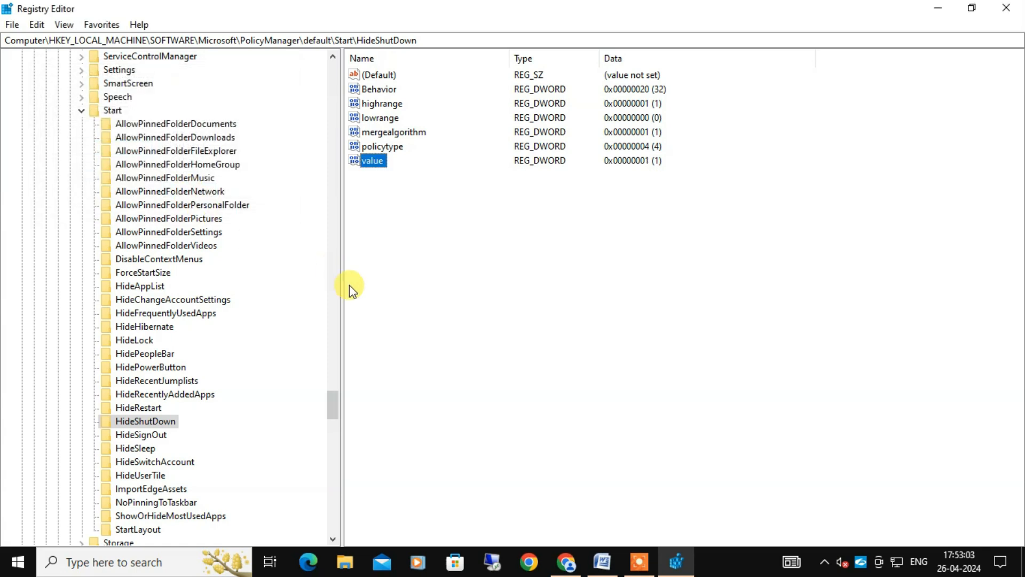
{"action": "left_click", "coordinate": [17, 561]}
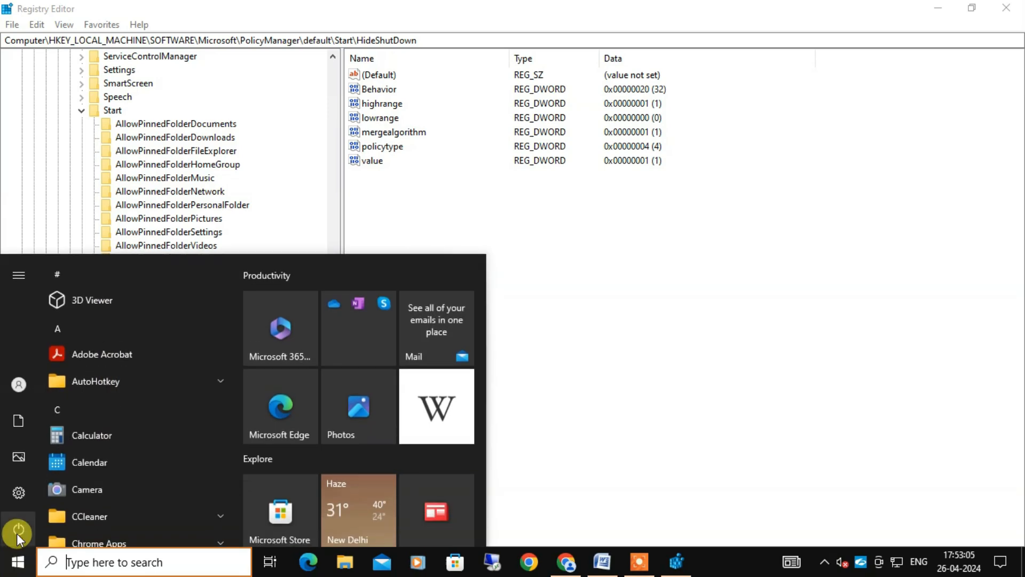
{"action": "left_click", "coordinate": [17, 532]}
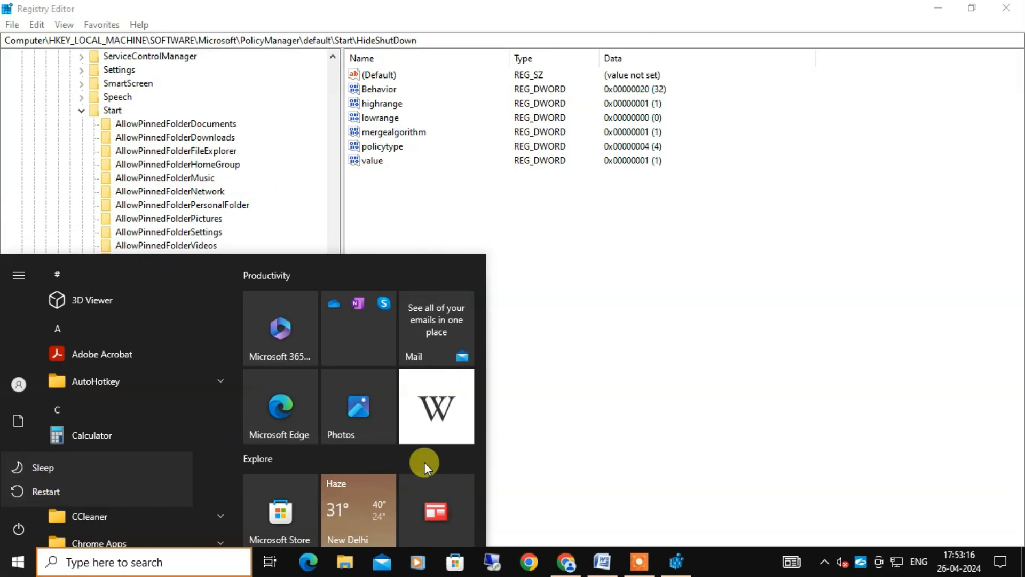
{"action": "left_click", "coordinate": [583, 410]}
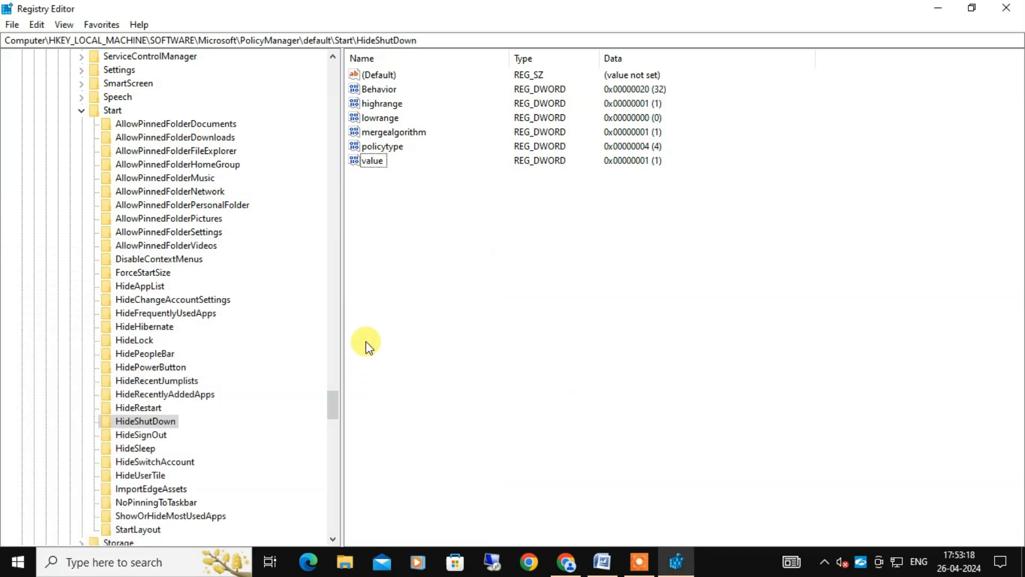
Step: Set the HideRestart key's value entry to 1
{"action": "left_click", "coordinate": [145, 410]}
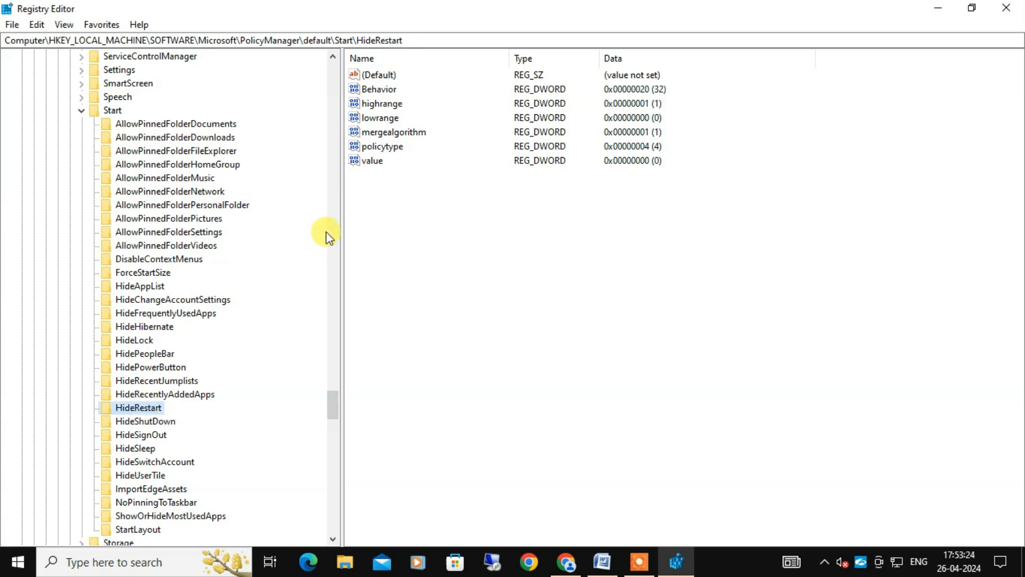
{"action": "double_click", "coordinate": [380, 163]}
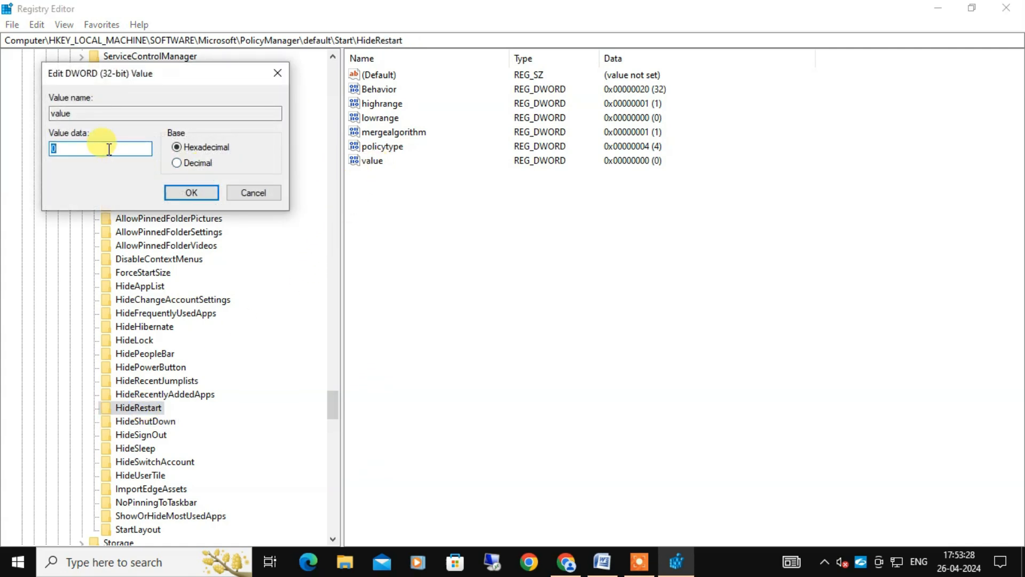
{"action": "type", "text": "1"}
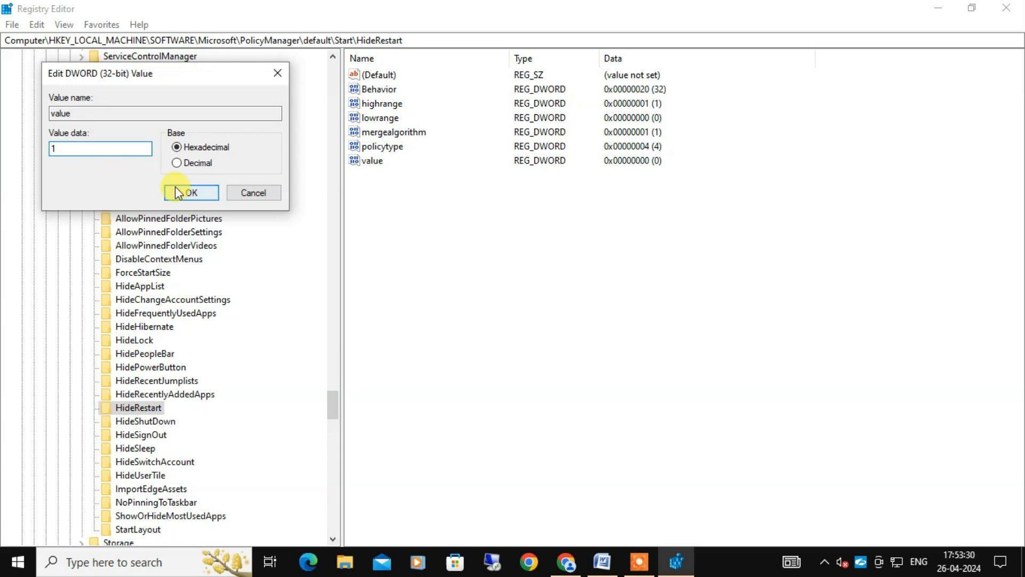
{"action": "left_click", "coordinate": [176, 193]}
Step: Close Registry Editor and confirm Start's power options now offer only Sleep
{"action": "left_click", "coordinate": [1006, 8]}
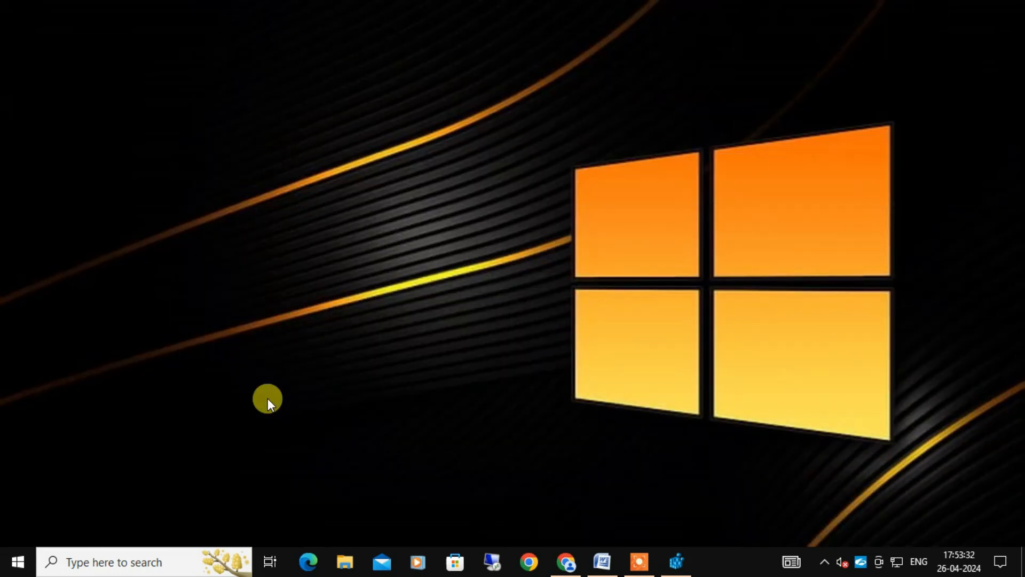
{"action": "left_click", "coordinate": [17, 563]}
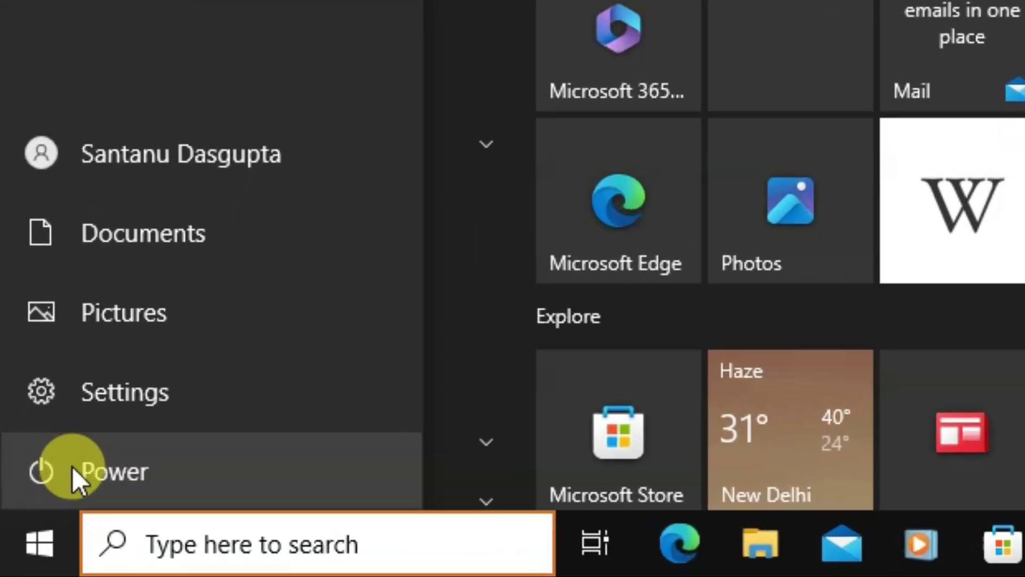
{"action": "left_click", "coordinate": [52, 495]}
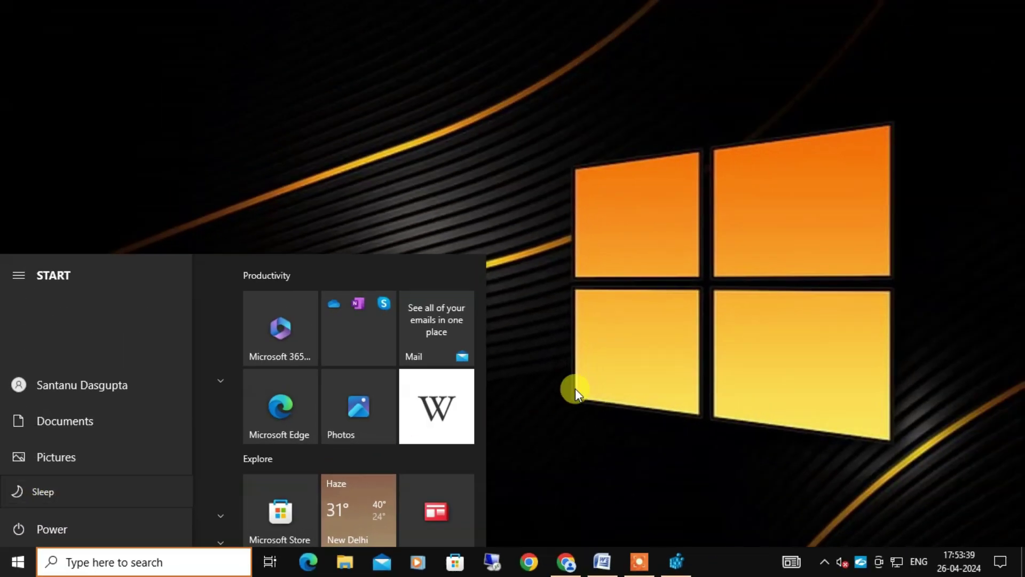
{"action": "left_click", "coordinate": [576, 389]}
{"action": "mouse_move", "coordinate": [720, 560]}
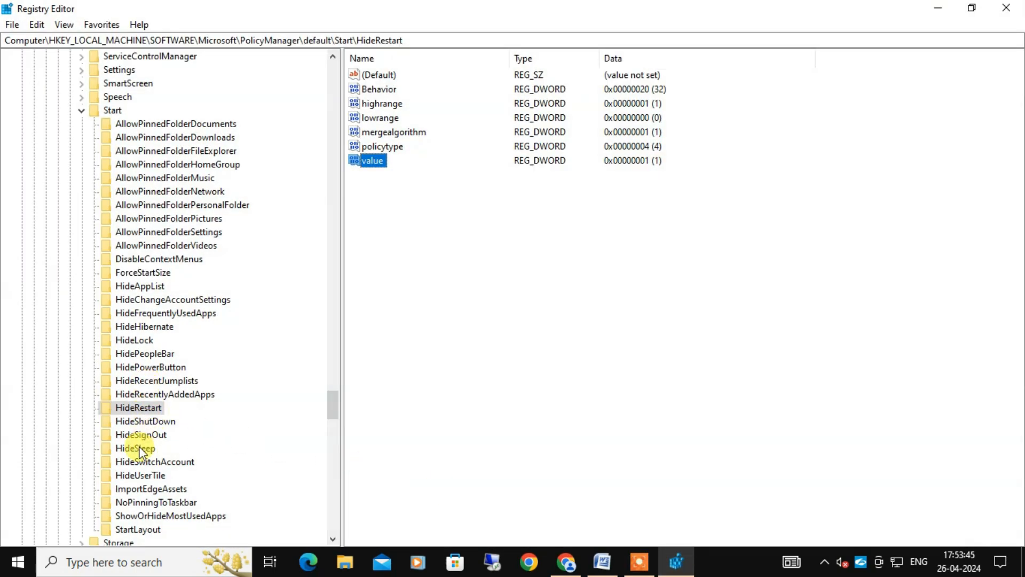
Step: Set the HideSleep key's value entry to 1 and glance at Start's power options
{"action": "left_click", "coordinate": [140, 449]}
{"action": "double_click", "coordinate": [369, 163]}
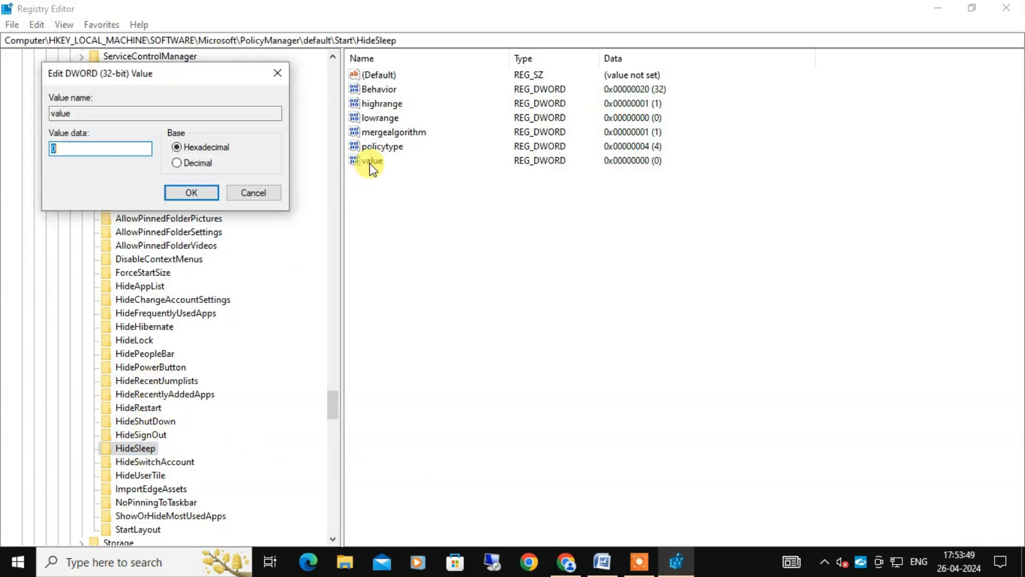
{"action": "type", "text": "1"}
{"action": "left_click", "coordinate": [192, 193]}
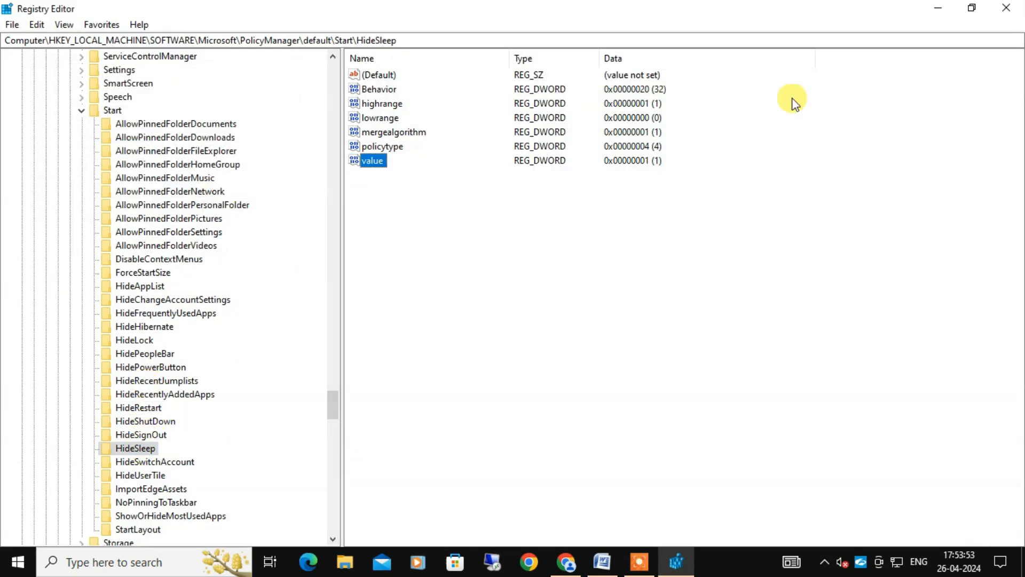
{"action": "left_click", "coordinate": [19, 557]}
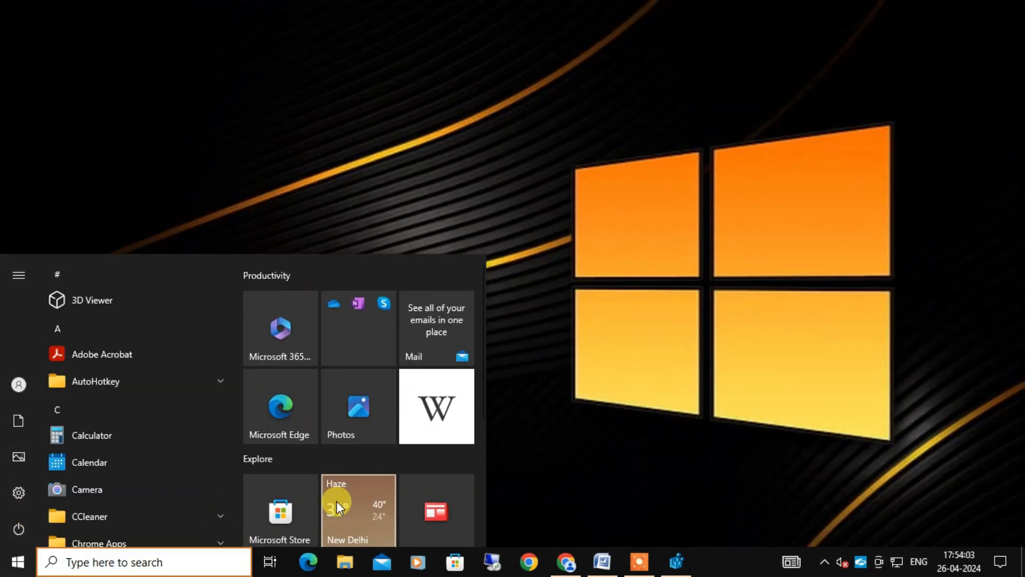
Step: Set the HidePowerButton key's value entry to 1
{"action": "left_click", "coordinate": [676, 561]}
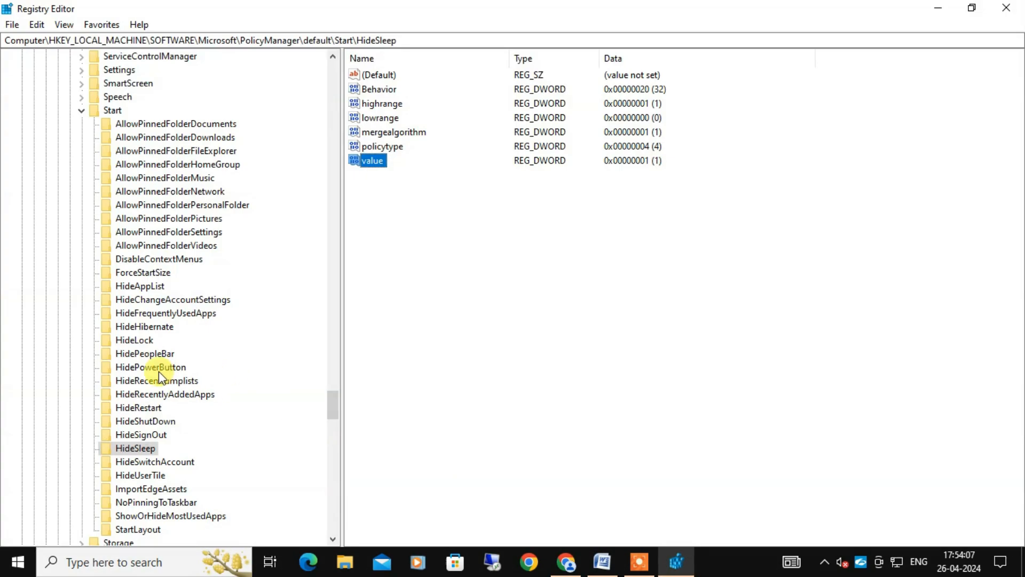
{"action": "left_click", "coordinate": [143, 369]}
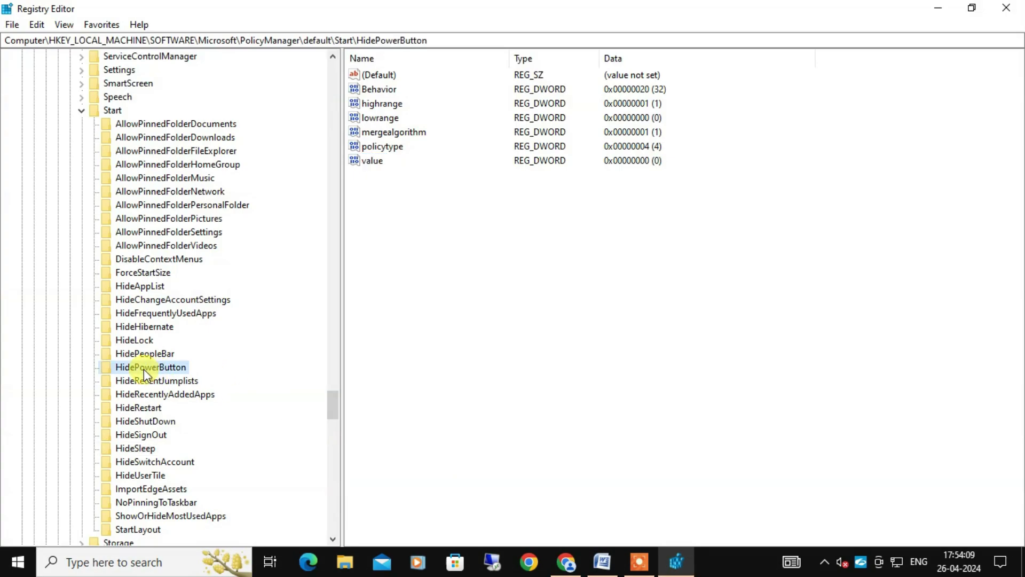
{"action": "left_click", "coordinate": [372, 162]}
{"action": "double_click", "coordinate": [371, 161]}
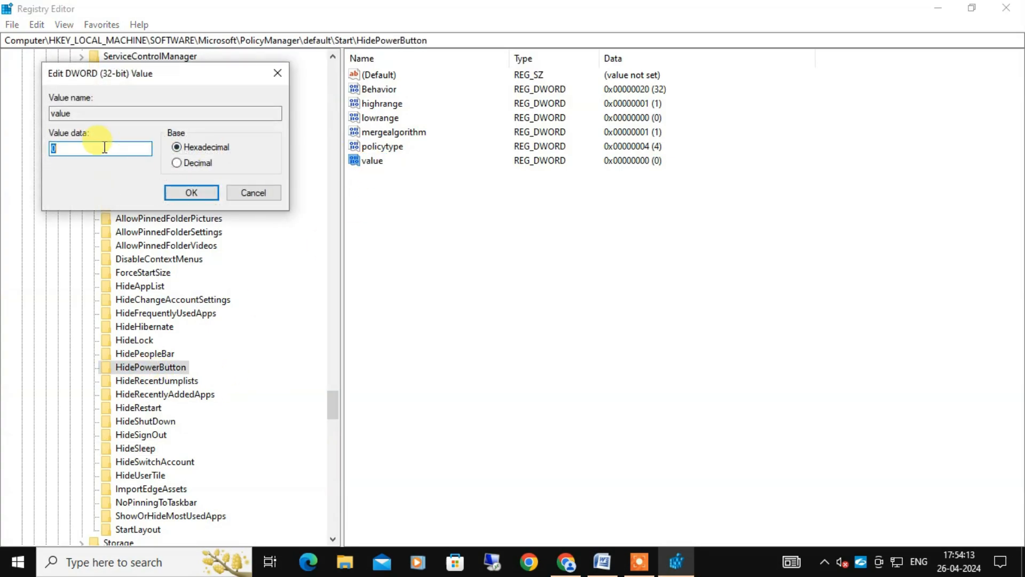
{"action": "type", "text": "1"}
{"action": "left_click", "coordinate": [193, 192]}
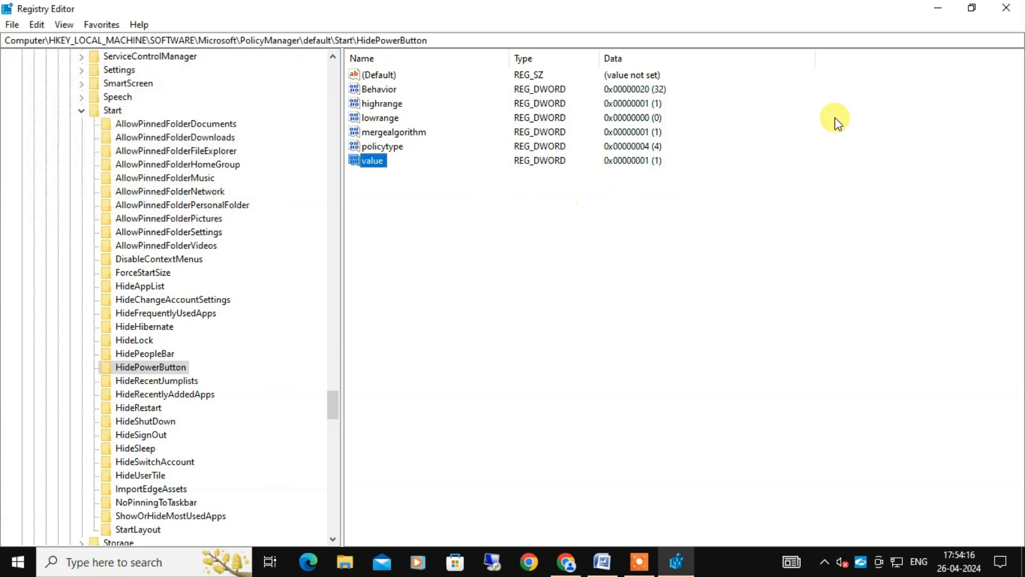
Step: Minimize Registry Editor and confirm Start reports no power options available
{"action": "left_click", "coordinate": [935, 10]}
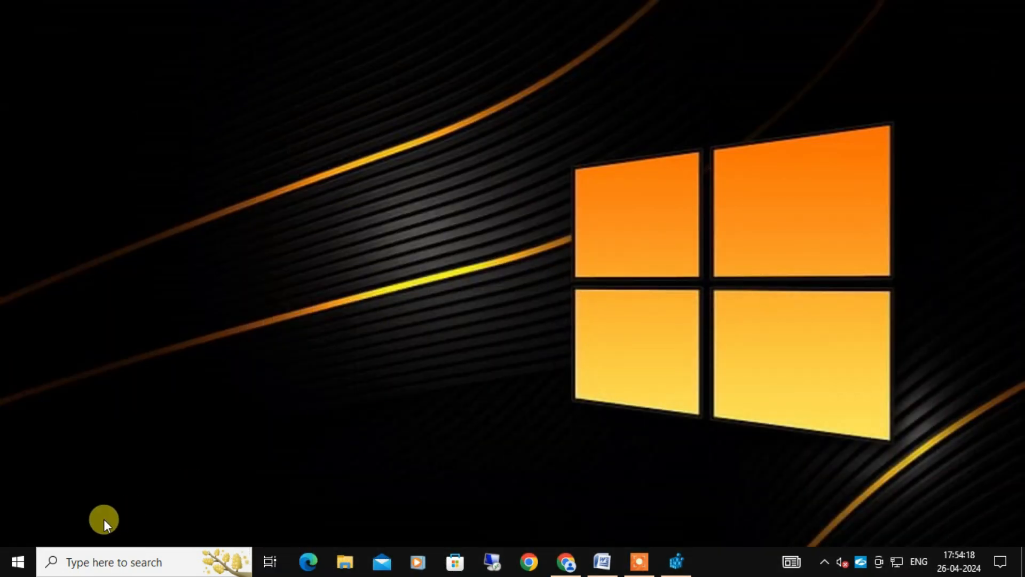
{"action": "left_click", "coordinate": [13, 563]}
{"action": "left_click", "coordinate": [20, 529]}
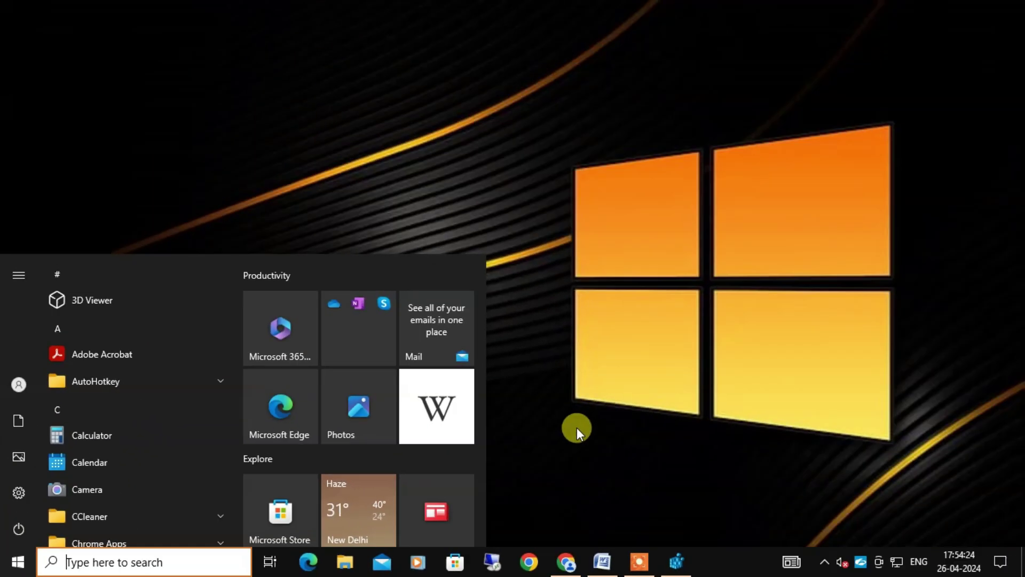
Step: Open Task Manager from the taskbar context menu
{"action": "left_click", "coordinate": [577, 427]}
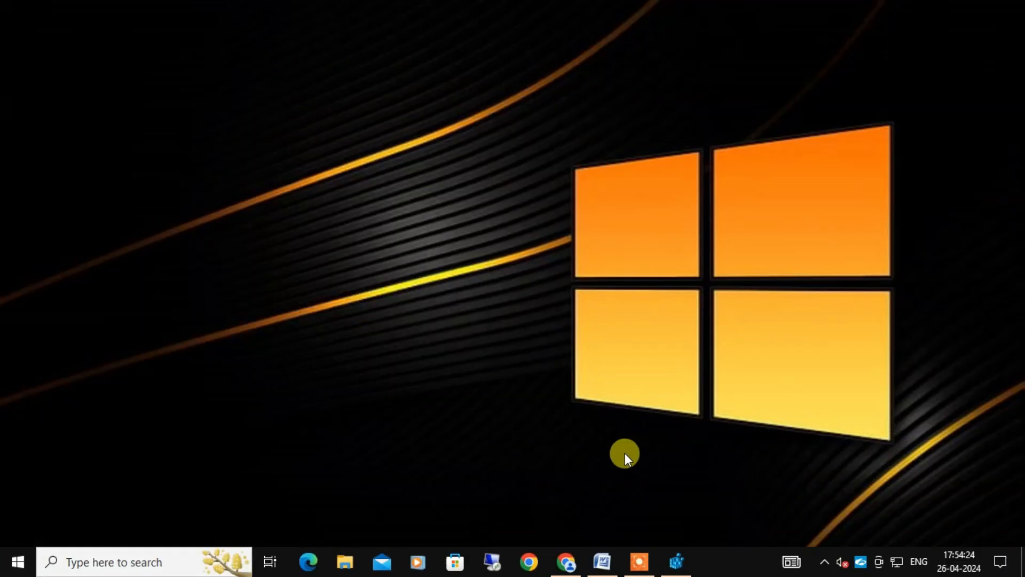
{"action": "right_click", "coordinate": [709, 556]}
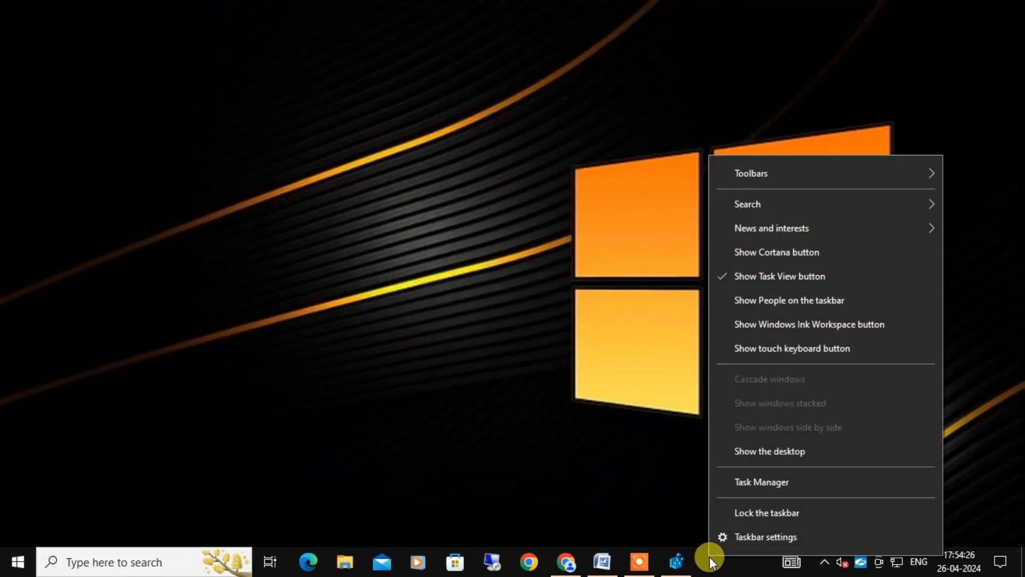
{"action": "left_click", "coordinate": [751, 487]}
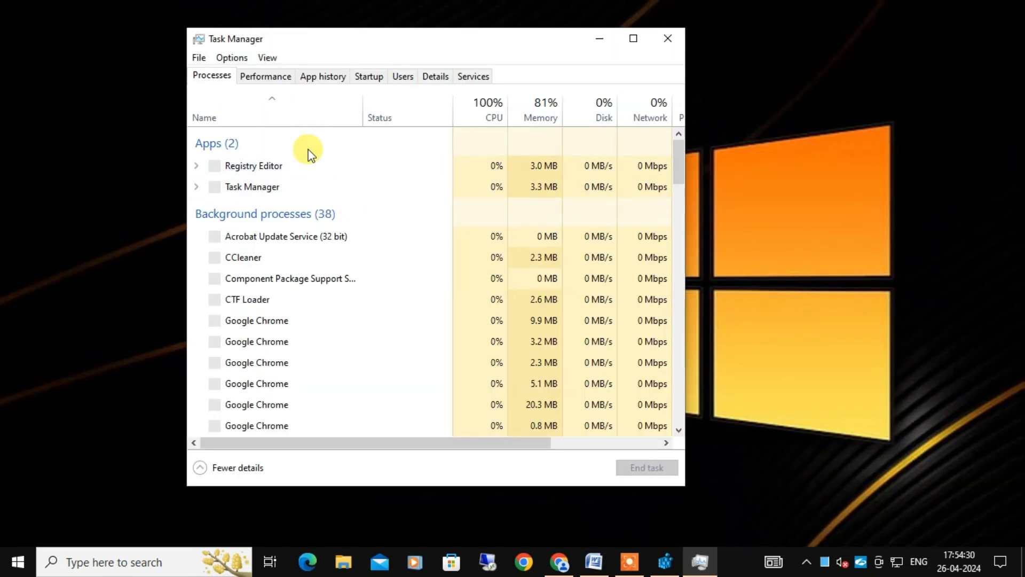
{"action": "left_click_drag", "start_coordinate": [679, 152], "coordinate": [678, 413]}
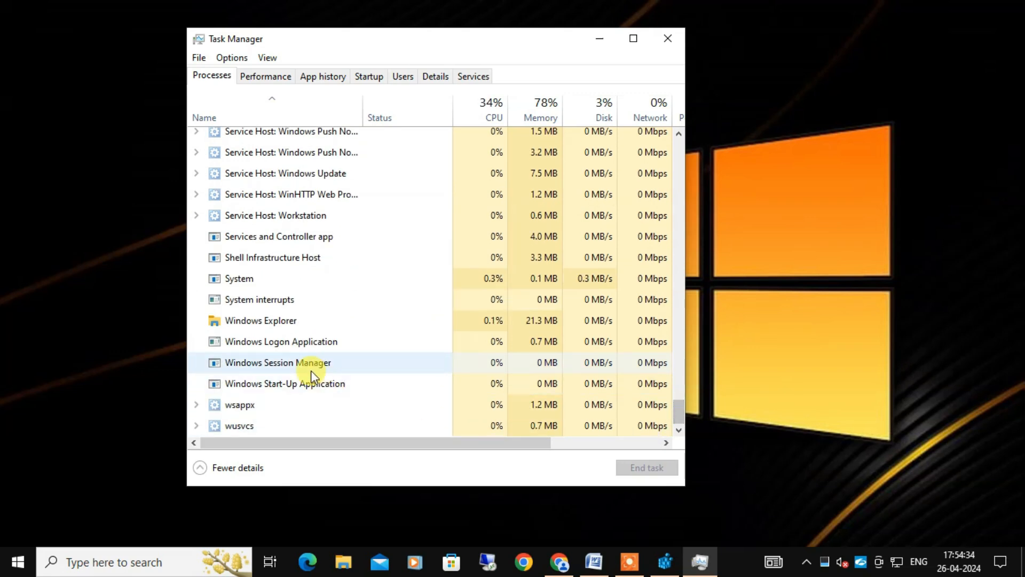
Step: Restart Windows Explorer, close Task Manager and confirm Start shows no power button
{"action": "left_click", "coordinate": [275, 323]}
{"action": "right_click", "coordinate": [275, 323]}
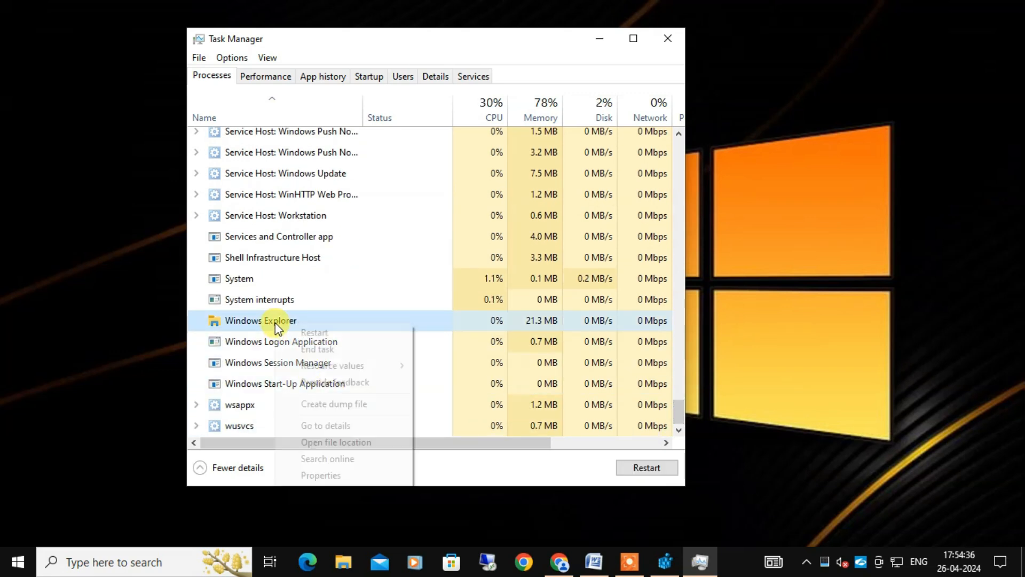
{"action": "left_click", "coordinate": [304, 332]}
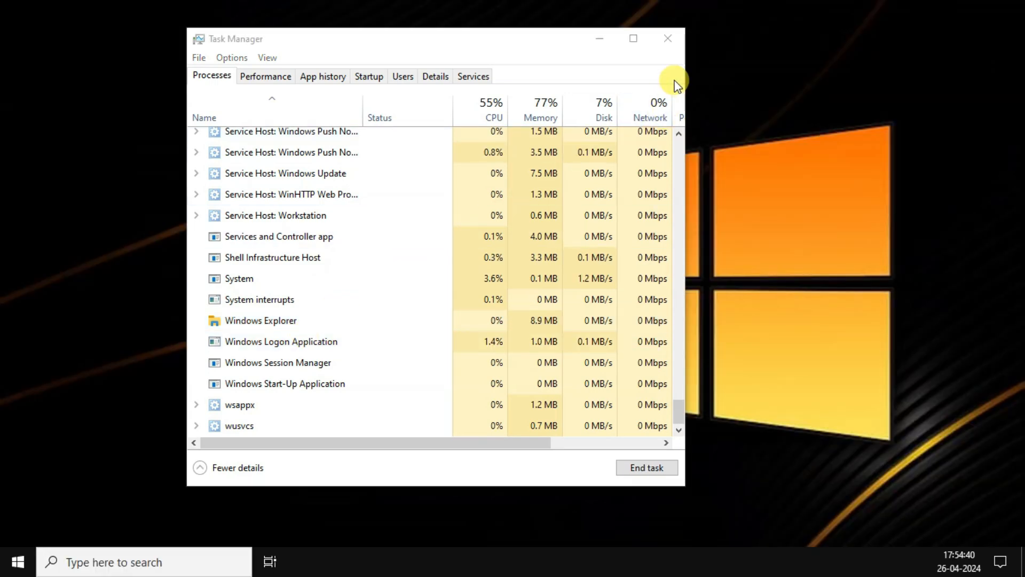
{"action": "left_click", "coordinate": [668, 37]}
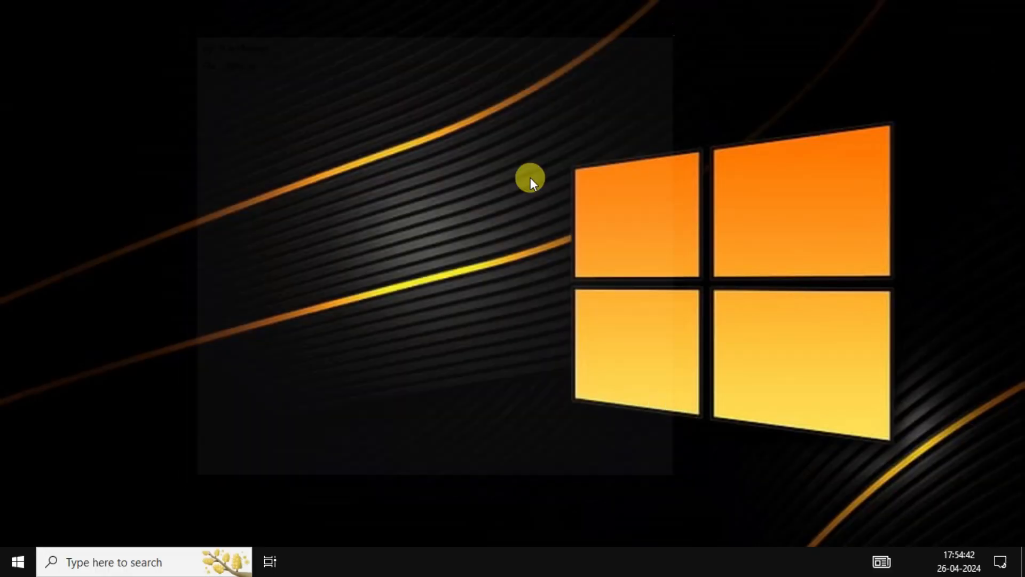
{"action": "left_click", "coordinate": [20, 562]}
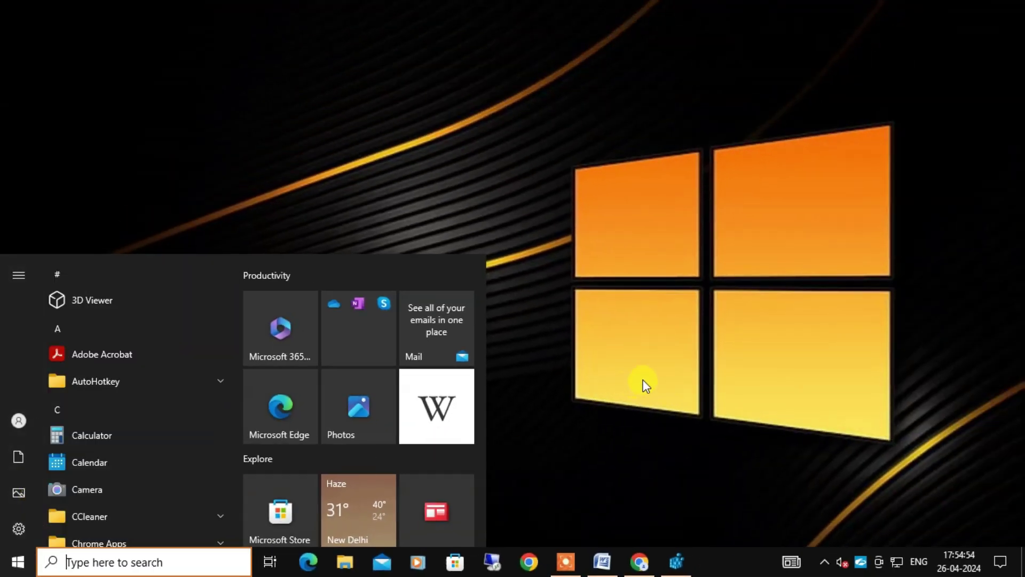
Step: Set the HidePowerButton and HideRestart value entries back to 0
{"action": "left_click", "coordinate": [645, 384]}
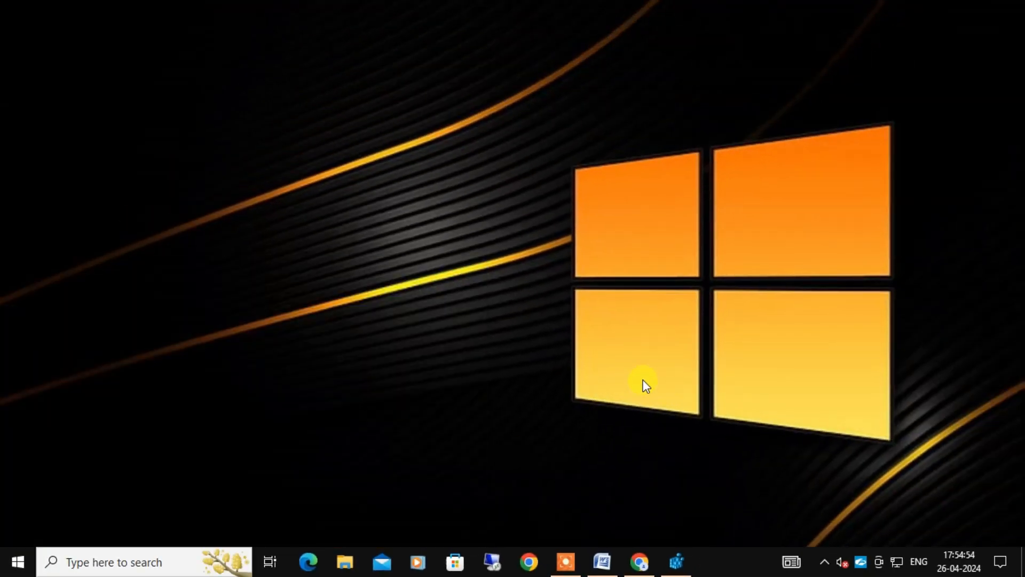
{"action": "left_click", "coordinate": [677, 560]}
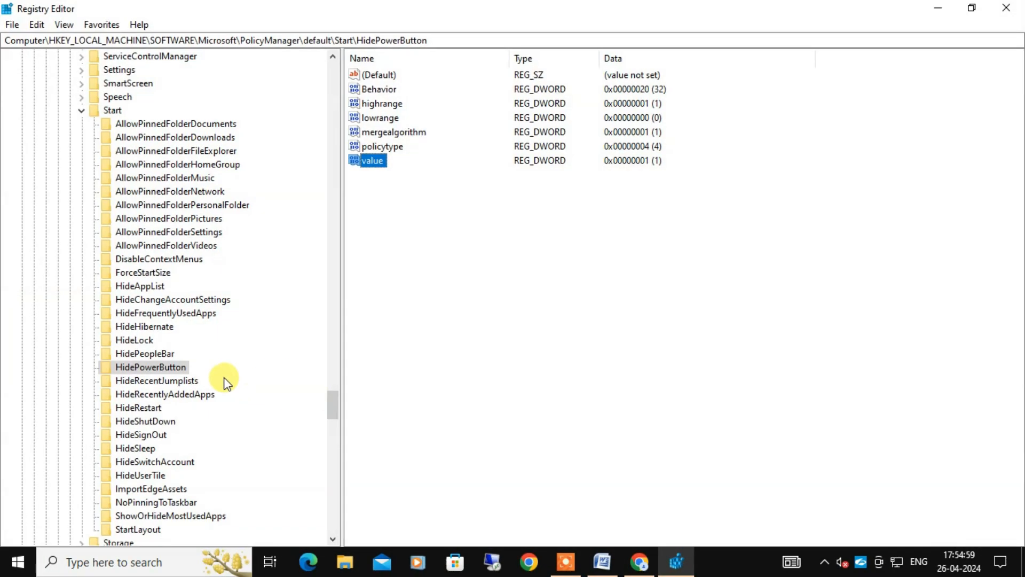
{"action": "double_click", "coordinate": [374, 162]}
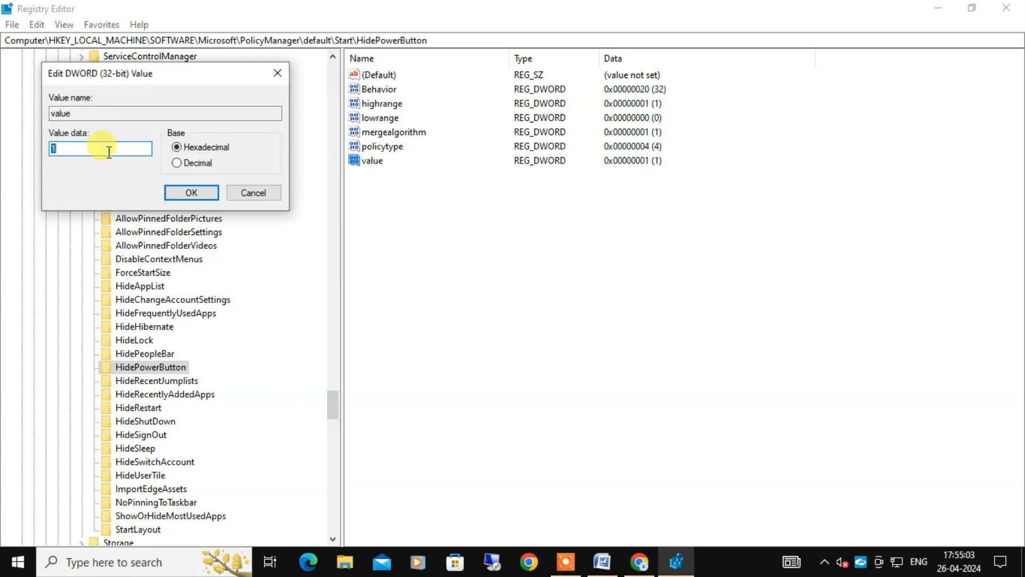
{"action": "type", "text": "0"}
{"action": "left_click", "coordinate": [192, 193]}
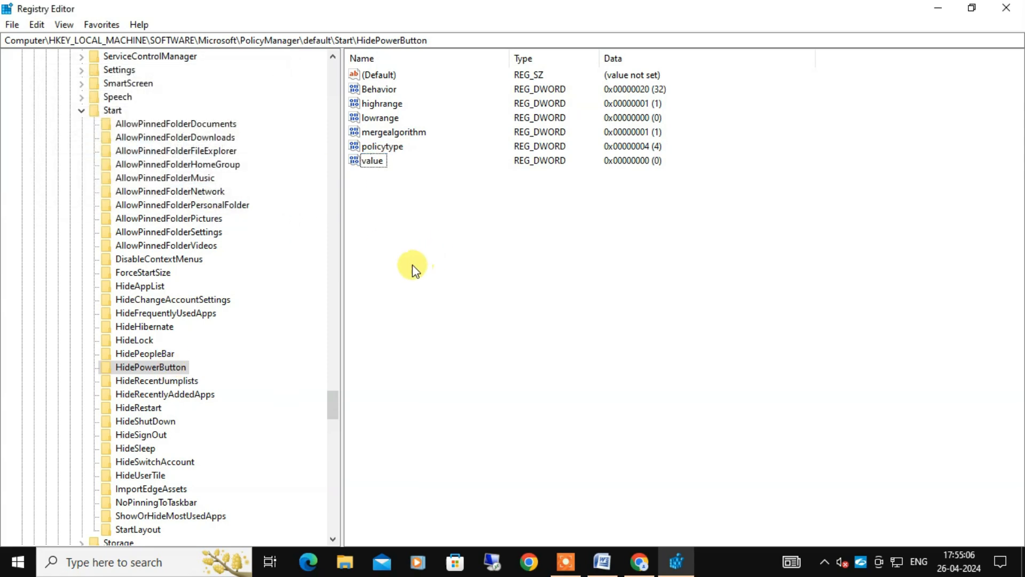
{"action": "left_click", "coordinate": [139, 408]}
{"action": "double_click", "coordinate": [369, 161]}
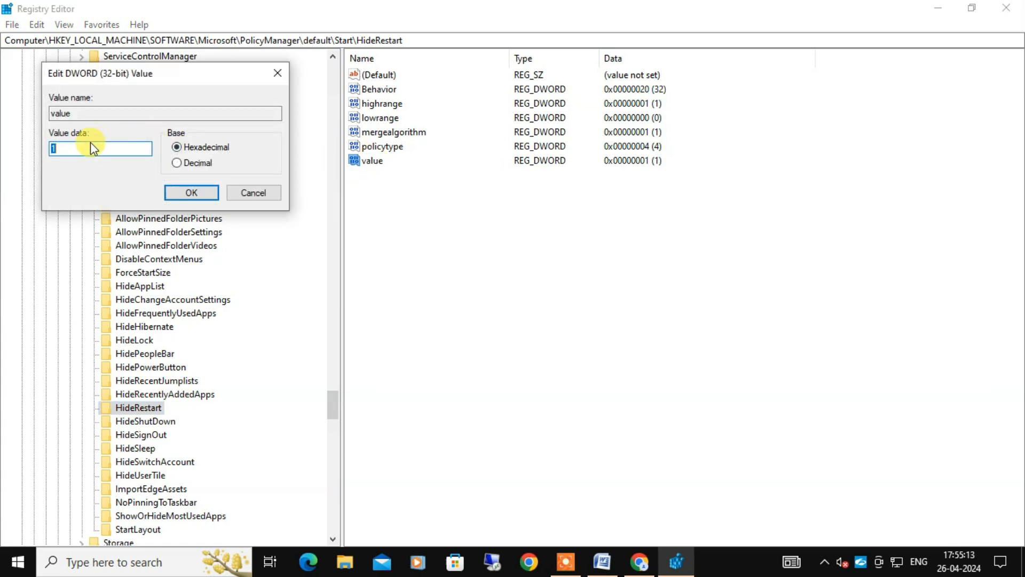
{"action": "type", "text": "0"}
{"action": "left_click", "coordinate": [209, 193]}
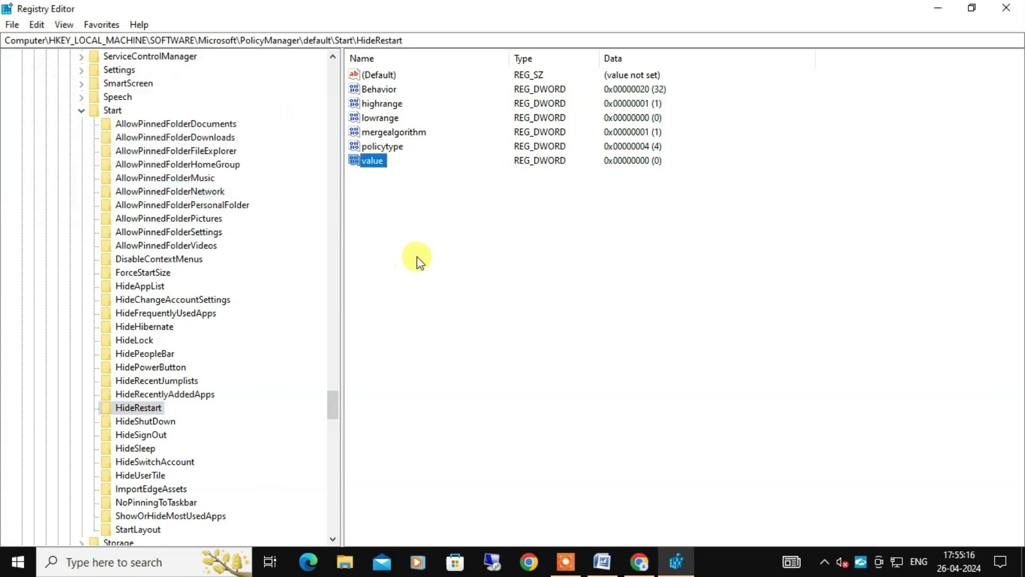
Step: Set the HideShutDown and HideSleep value entries to 0 and minimize Registry Editor
{"action": "left_click", "coordinate": [149, 423]}
{"action": "double_click", "coordinate": [369, 162]}
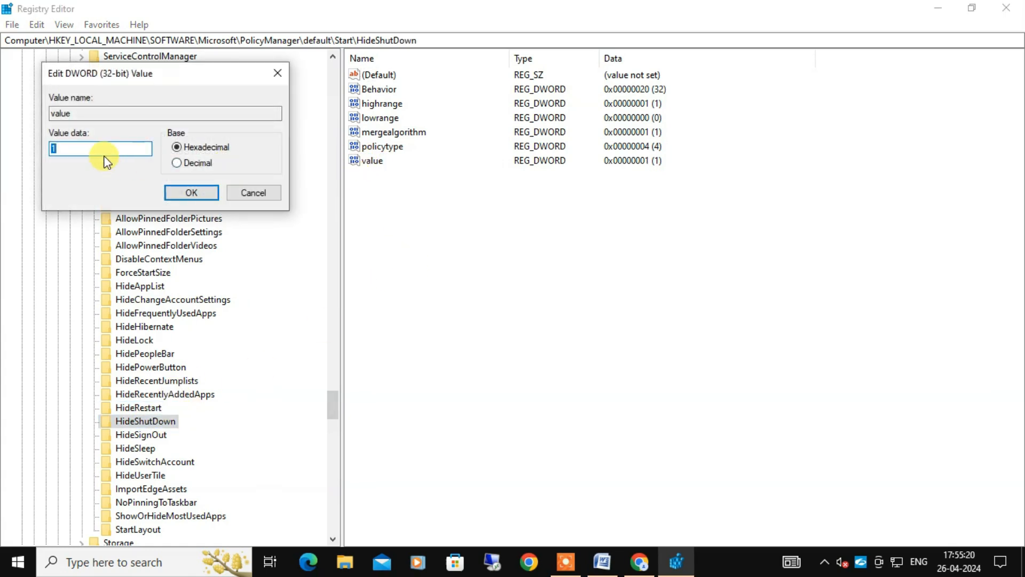
{"action": "type", "text": "0"}
{"action": "left_click", "coordinate": [192, 193]}
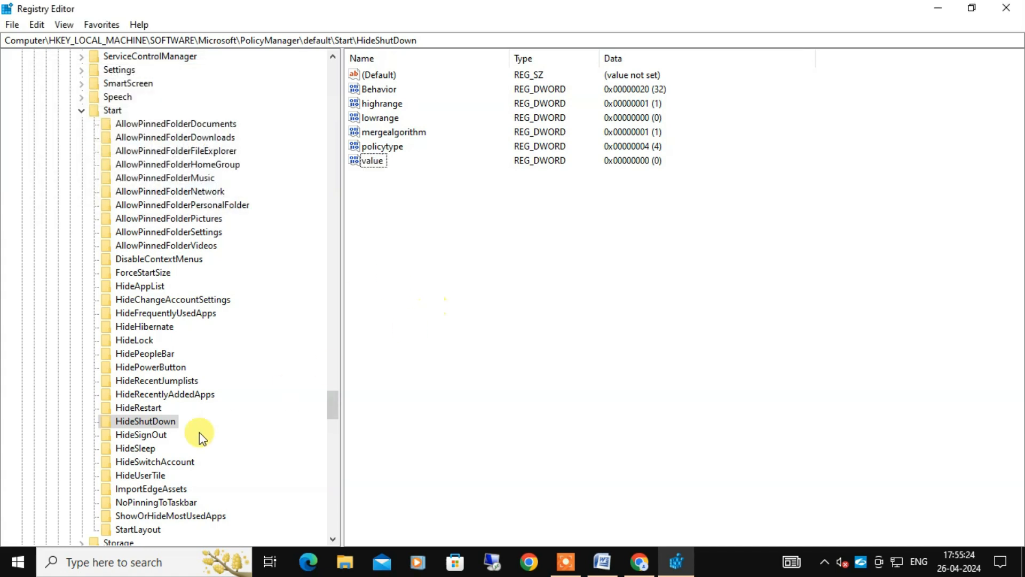
{"action": "left_click", "coordinate": [136, 449]}
{"action": "double_click", "coordinate": [370, 160]}
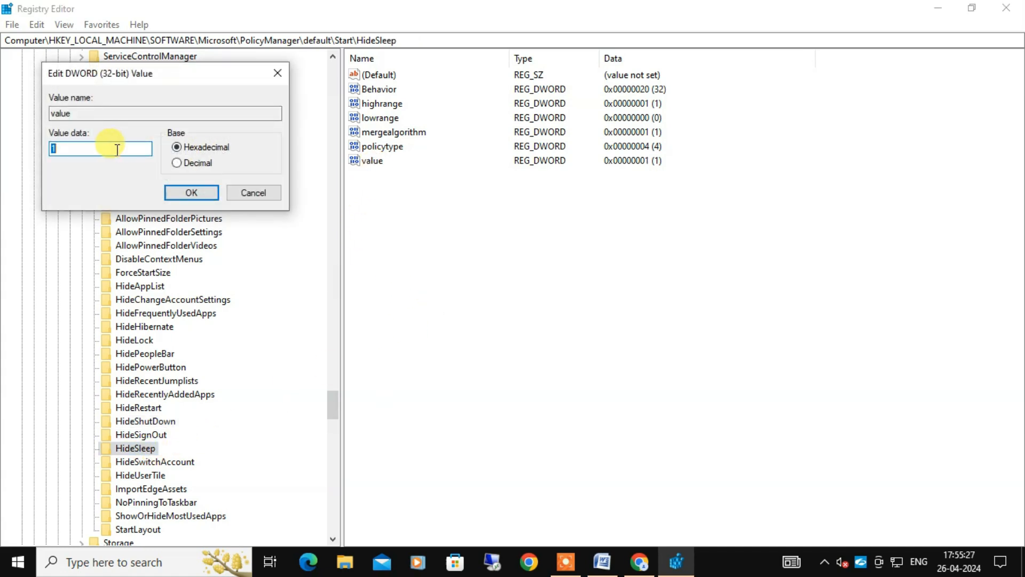
{"action": "type", "text": "0"}
{"action": "left_click", "coordinate": [186, 192]}
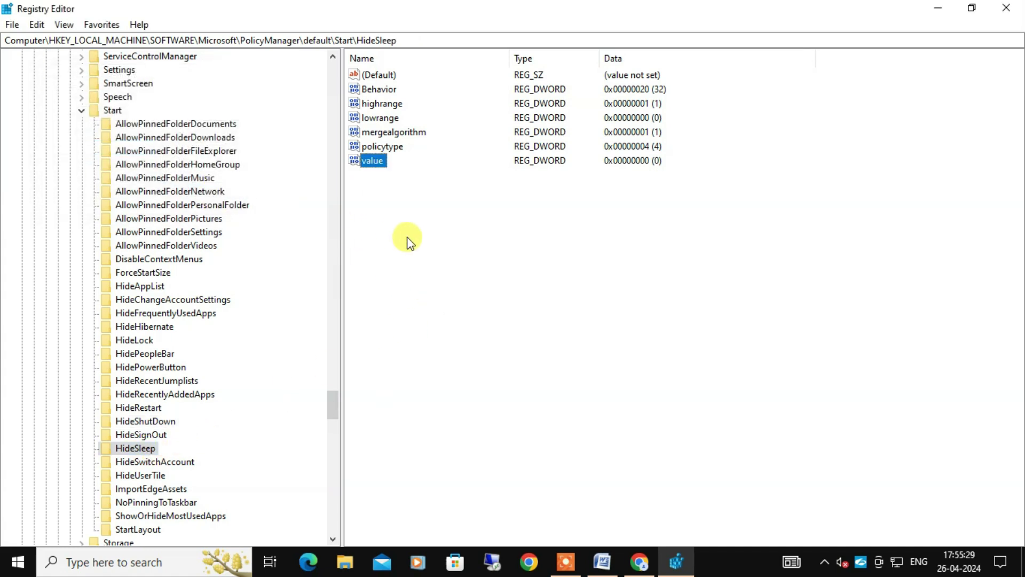
{"action": "left_click", "coordinate": [942, 13]}
{"action": "right_click", "coordinate": [708, 556]}
Step: Restart the Windows Explorer process from Task Manager and close Task Manager
{"action": "left_click", "coordinate": [715, 508]}
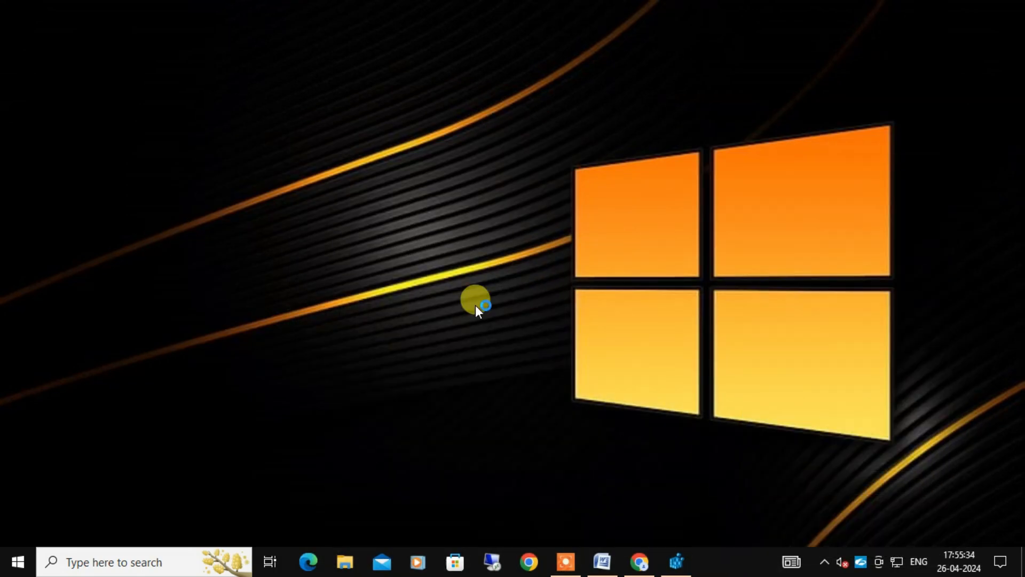
{"action": "left_click_drag", "start_coordinate": [678, 149], "coordinate": [678, 402]}
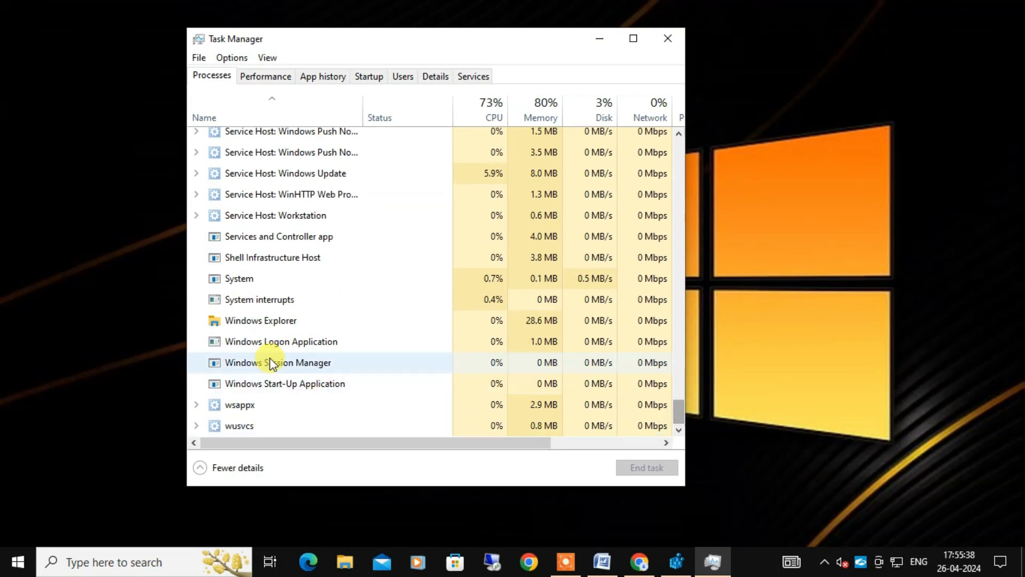
{"action": "left_click", "coordinate": [274, 321]}
{"action": "right_click", "coordinate": [274, 321]}
{"action": "left_click", "coordinate": [304, 327]}
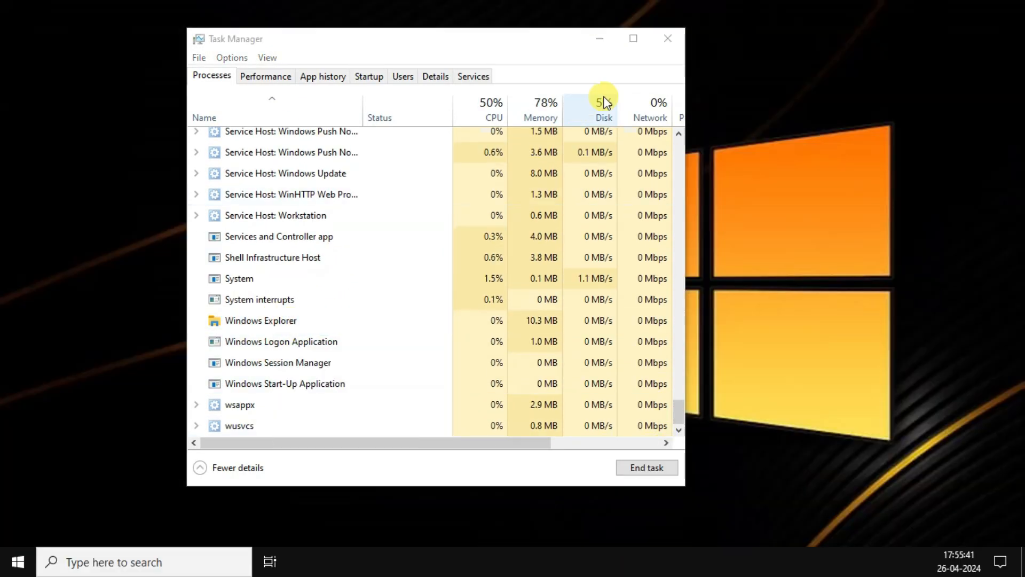
{"action": "left_click", "coordinate": [667, 38]}
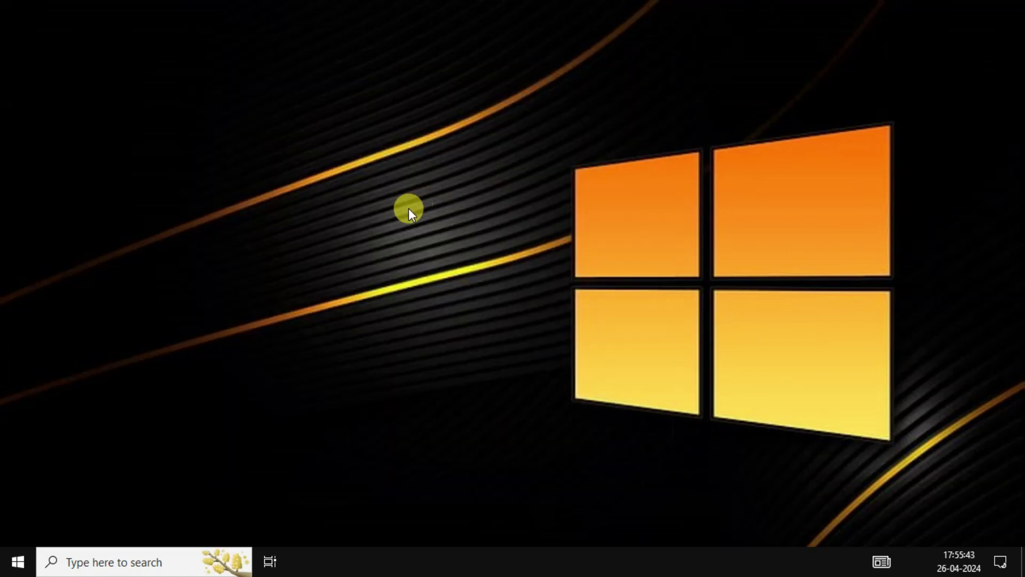
Step: Check the Start menu's Power options now list Sleep, Shut down and Restart
{"action": "left_click", "coordinate": [19, 559]}
{"action": "left_click", "coordinate": [17, 529]}
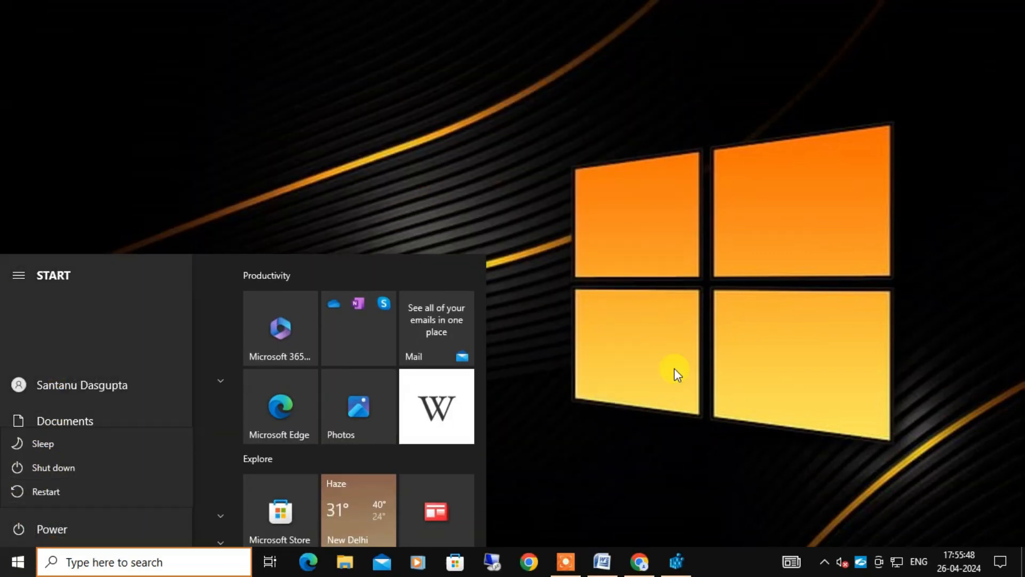
Step: Dismiss the Power flyout and Start menu, then refresh the desktop
{"action": "key", "text": "Escape"}
{"action": "left_click", "coordinate": [647, 318]}
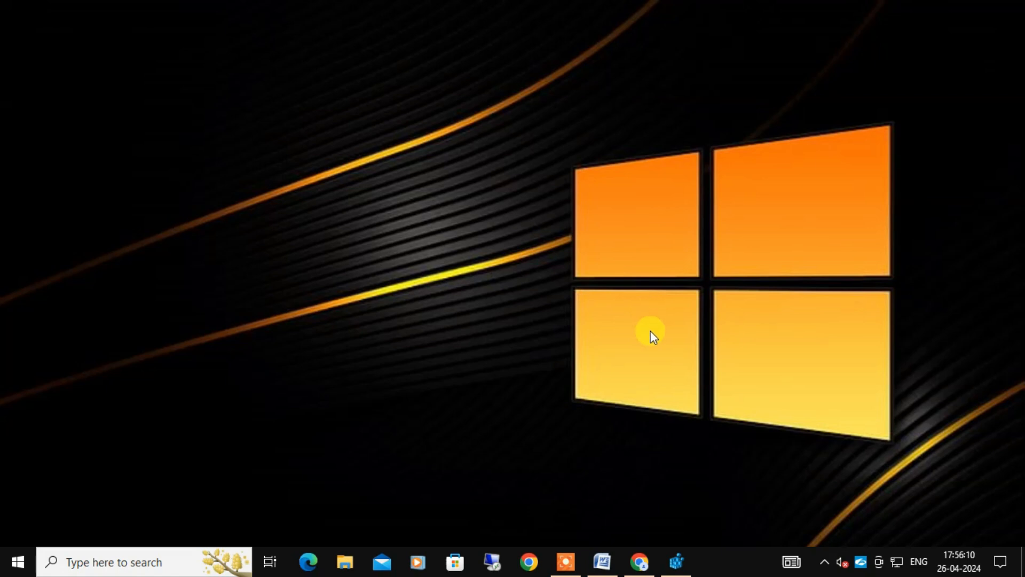
{"action": "right_click", "coordinate": [438, 244]}
{"action": "left_click", "coordinate": [462, 287]}
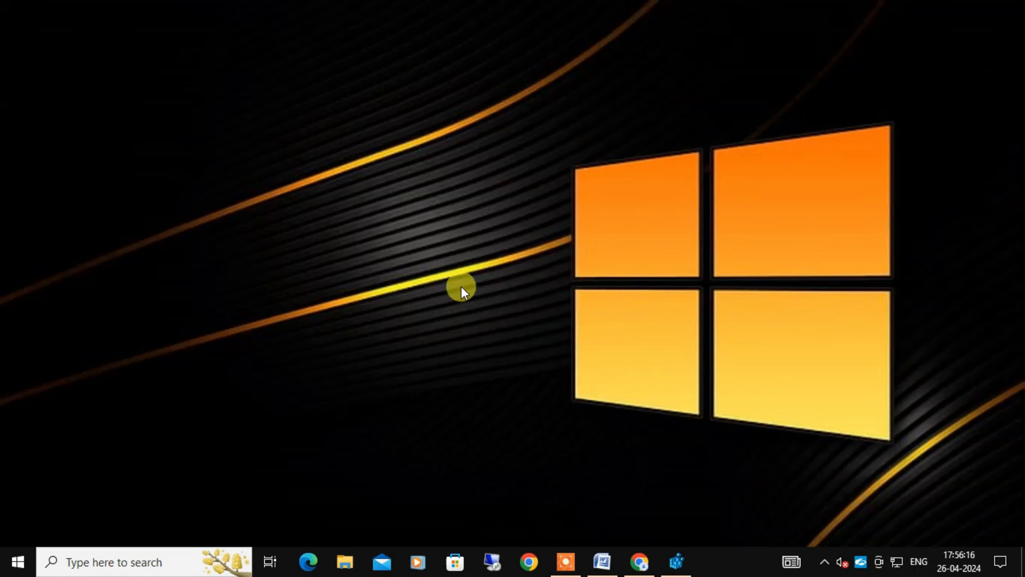